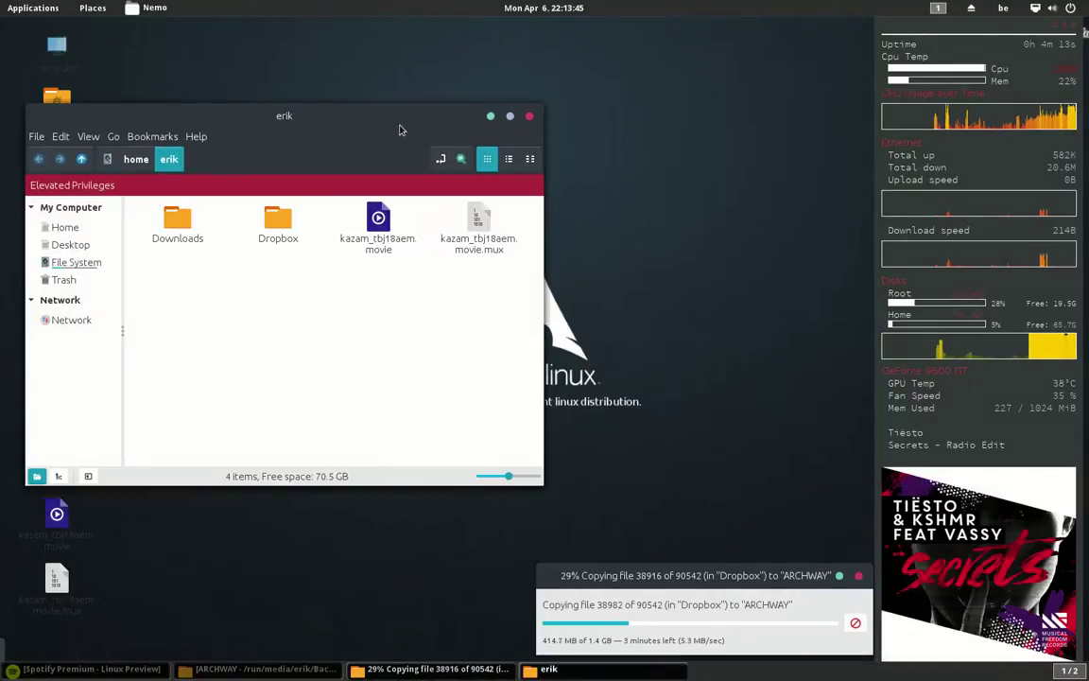
Close the file manager window showing the home folder and launch the Tilda terminal.
left_click(530, 116)
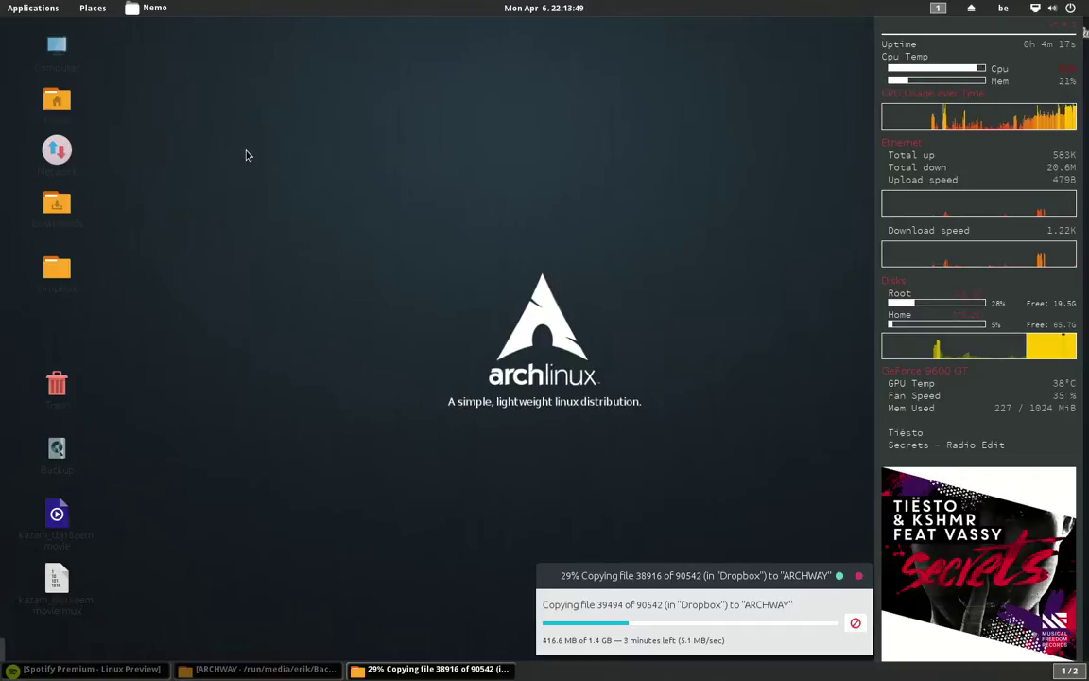
key("super")
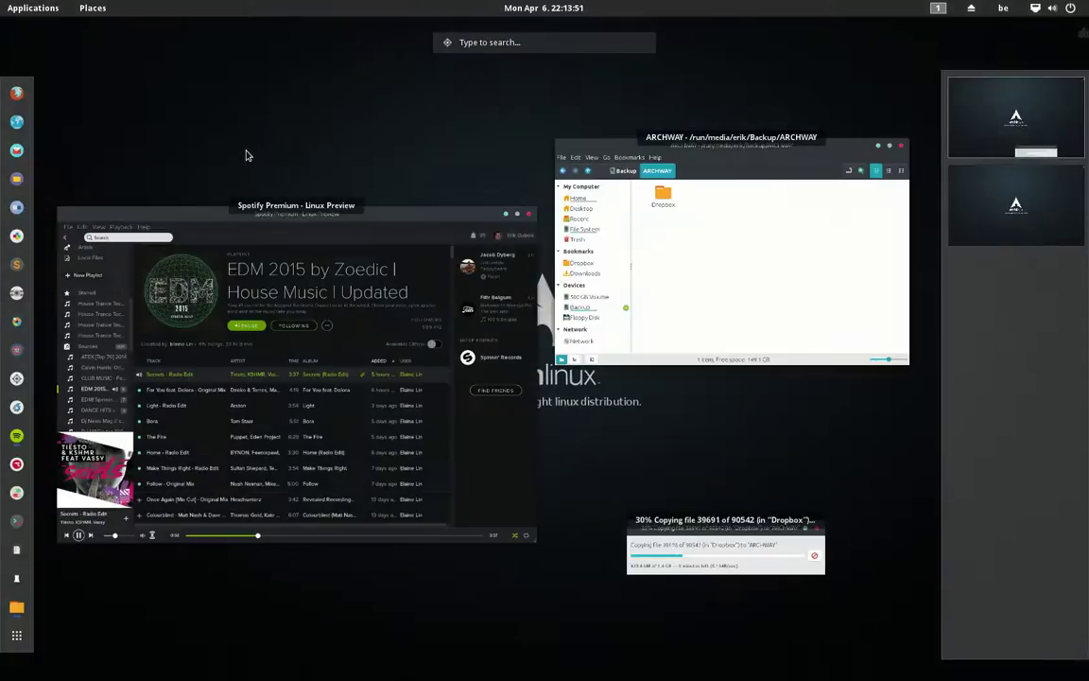
type("tilda")
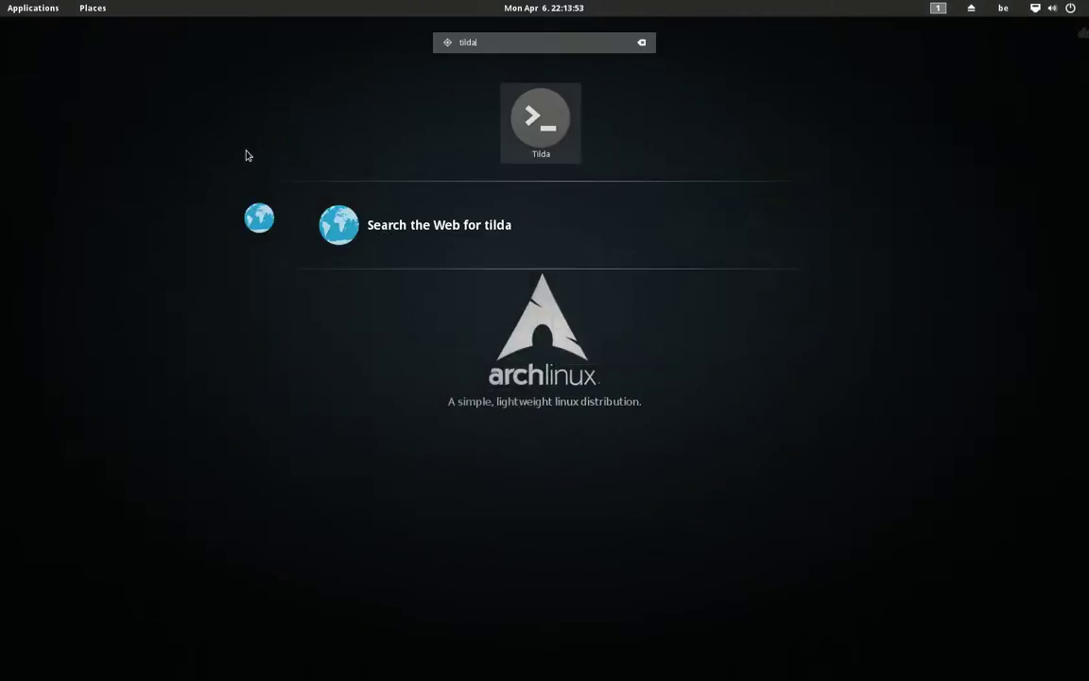
key("Return")
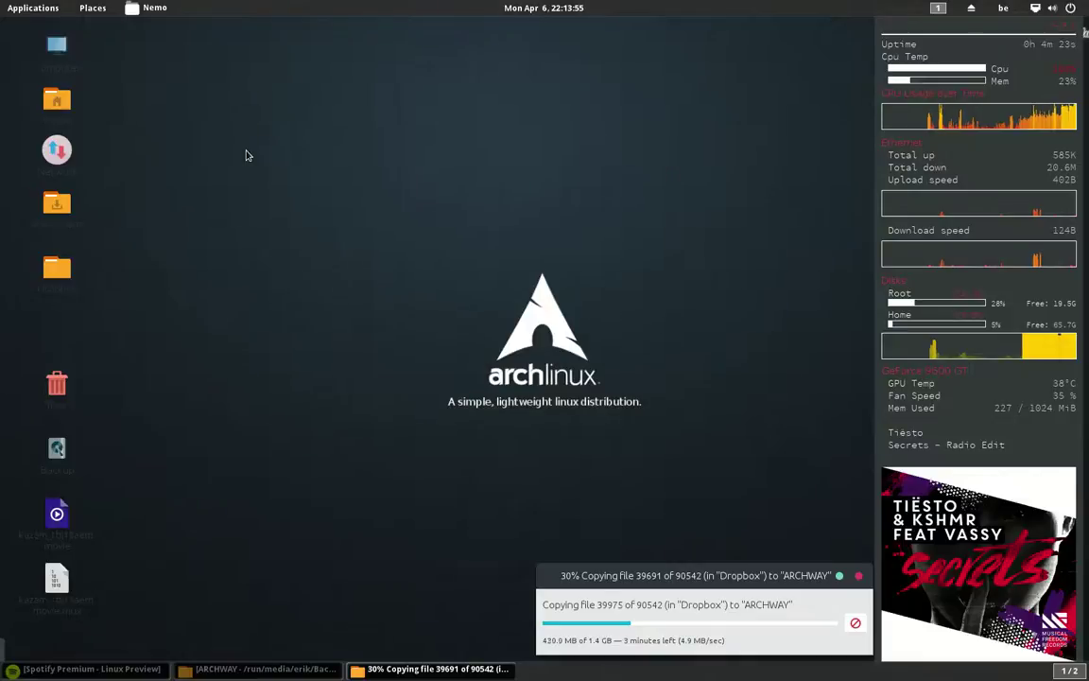
Run screenfetch in Tilda, highlight the window manager theme name in its output and hide the terminal.
type("sc")
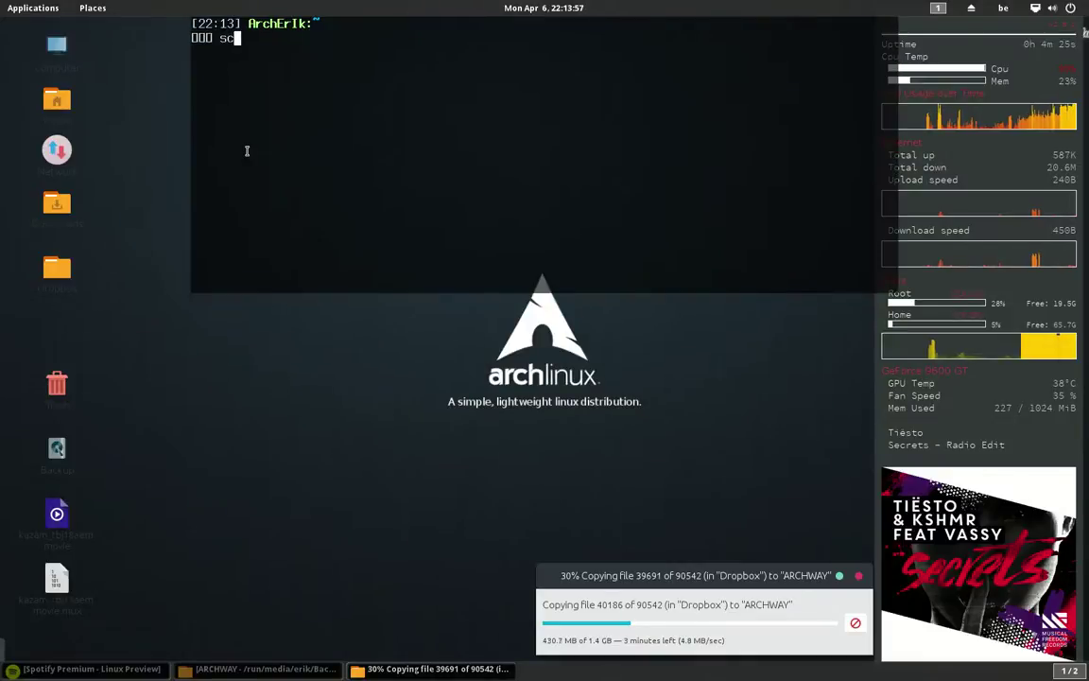
type("reenfetc")
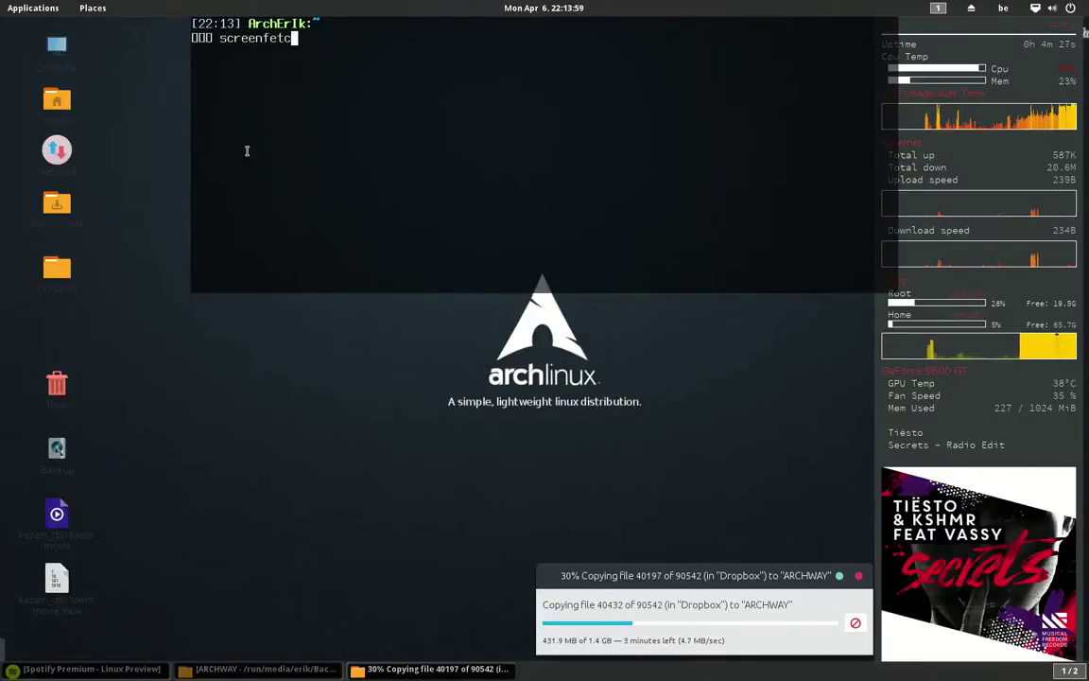
type("h")
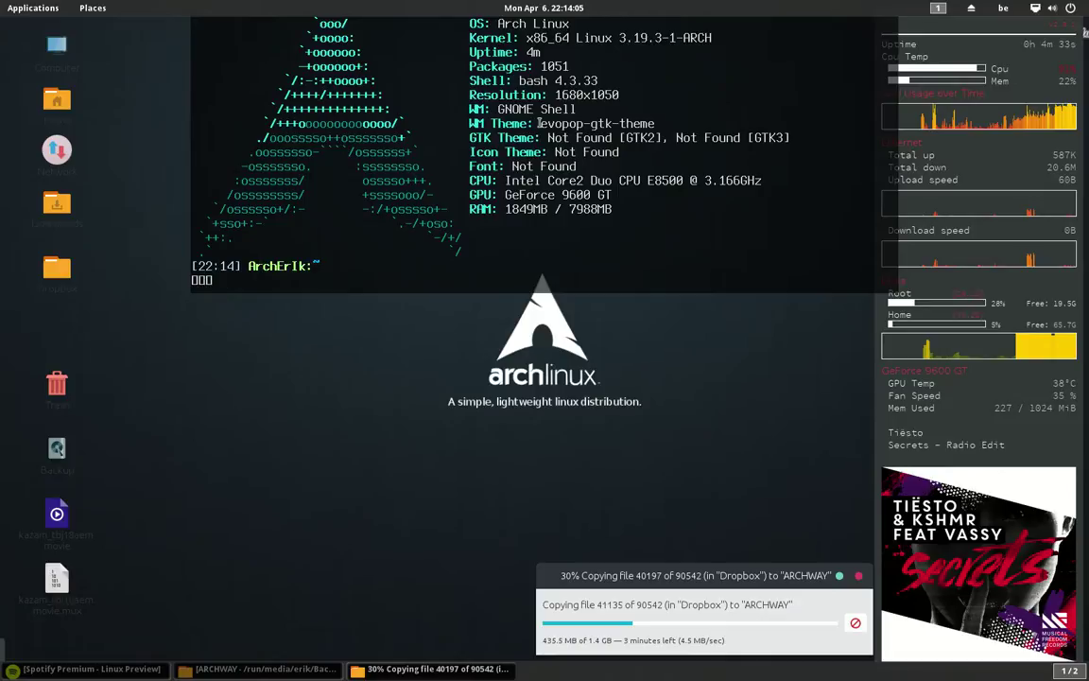
left_click_drag(539, 122, 654, 124)
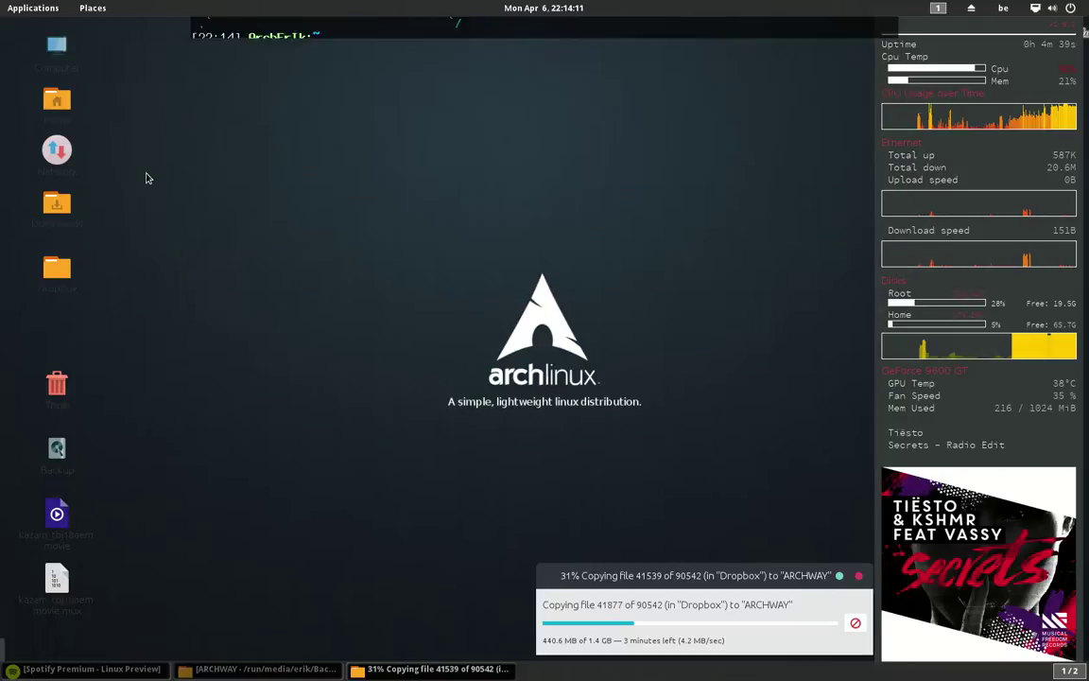
left_click(146, 177)
Open the system settings window and move it higher on the desktop.
left_click(1052, 8)
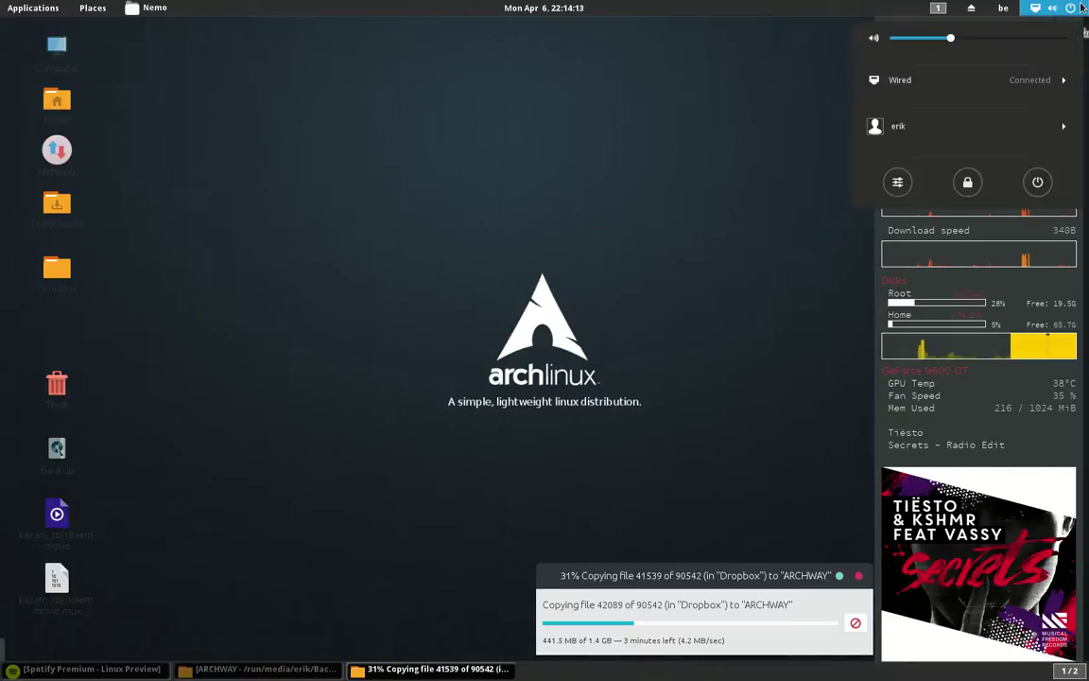
left_click(1003, 8)
key("Right")
left_click(952, 125)
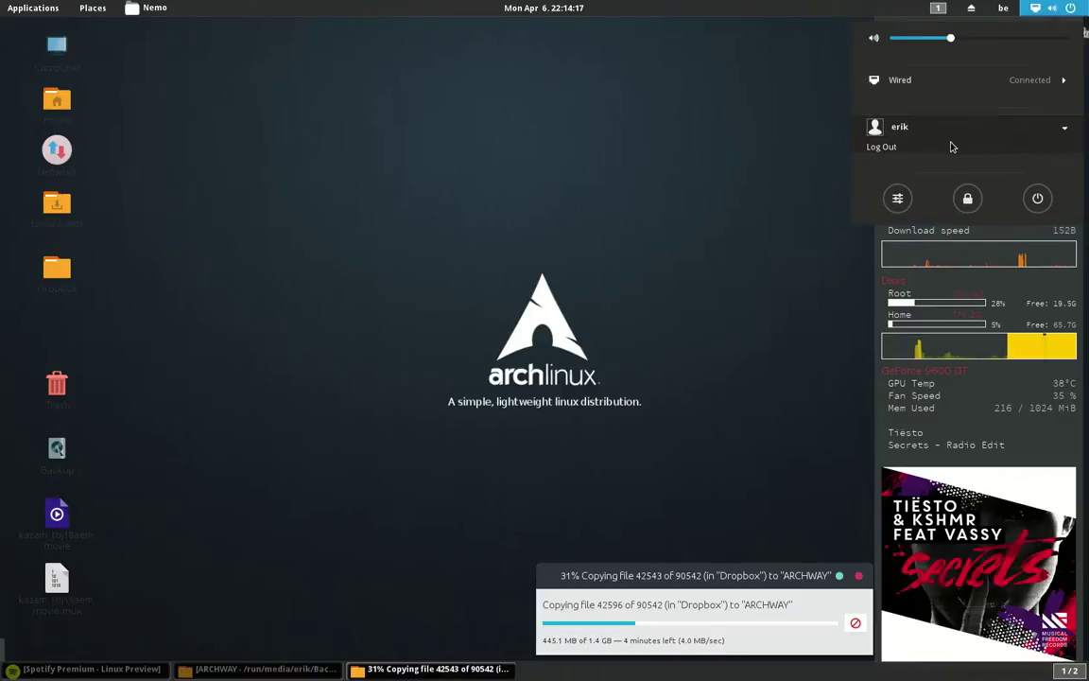
left_click(897, 198)
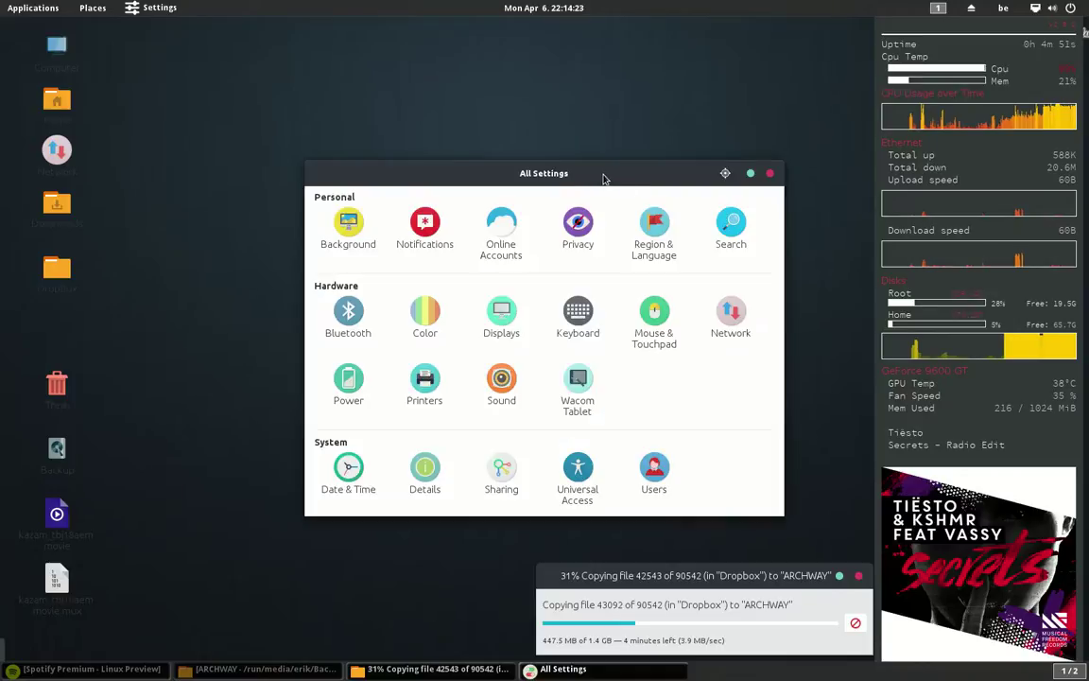
left_click_drag(605, 175, 567, 68)
Examine the wallpapers, pictures and colors offered for the desktop background and lock screen, and return to the settings overview without choosing any.
left_click(302, 116)
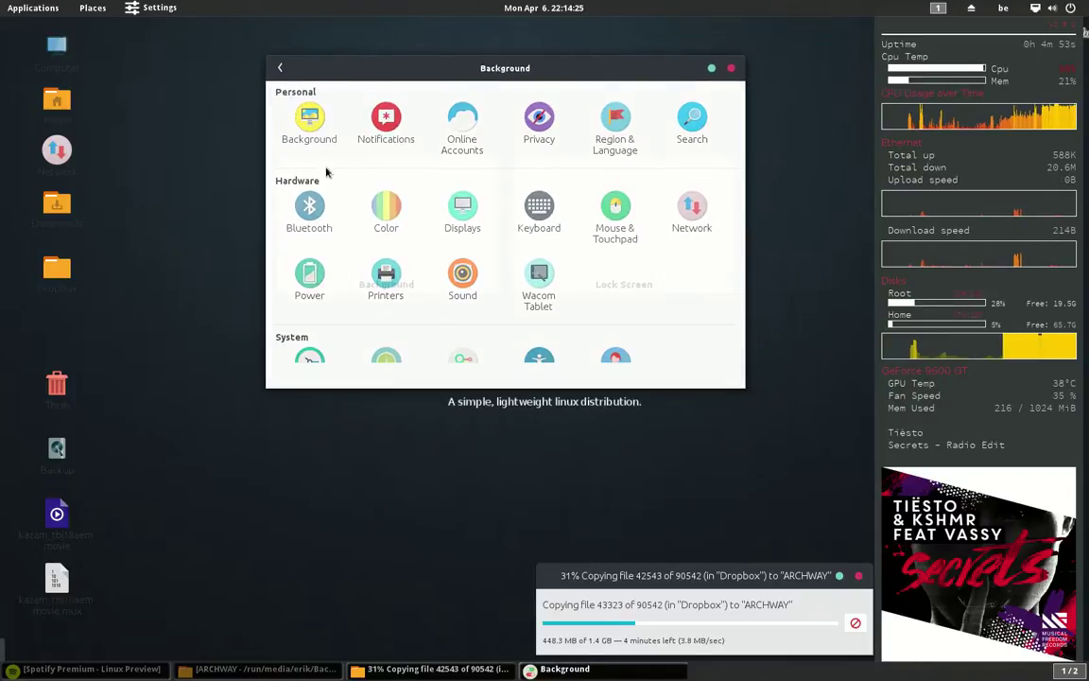
left_click(595, 225)
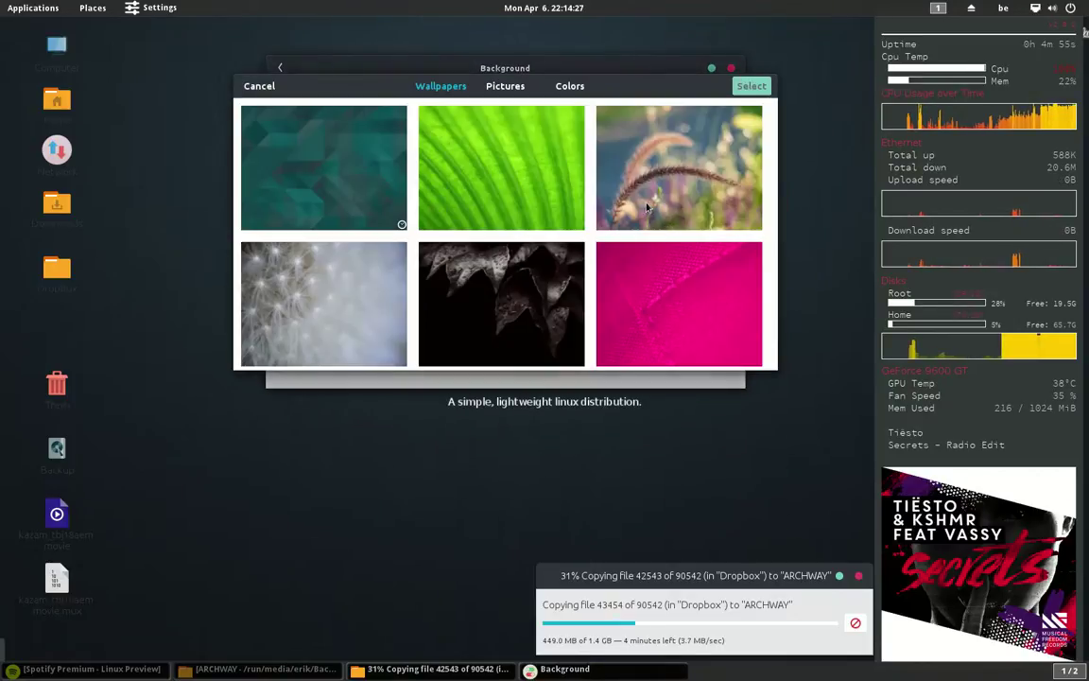
left_click(521, 87)
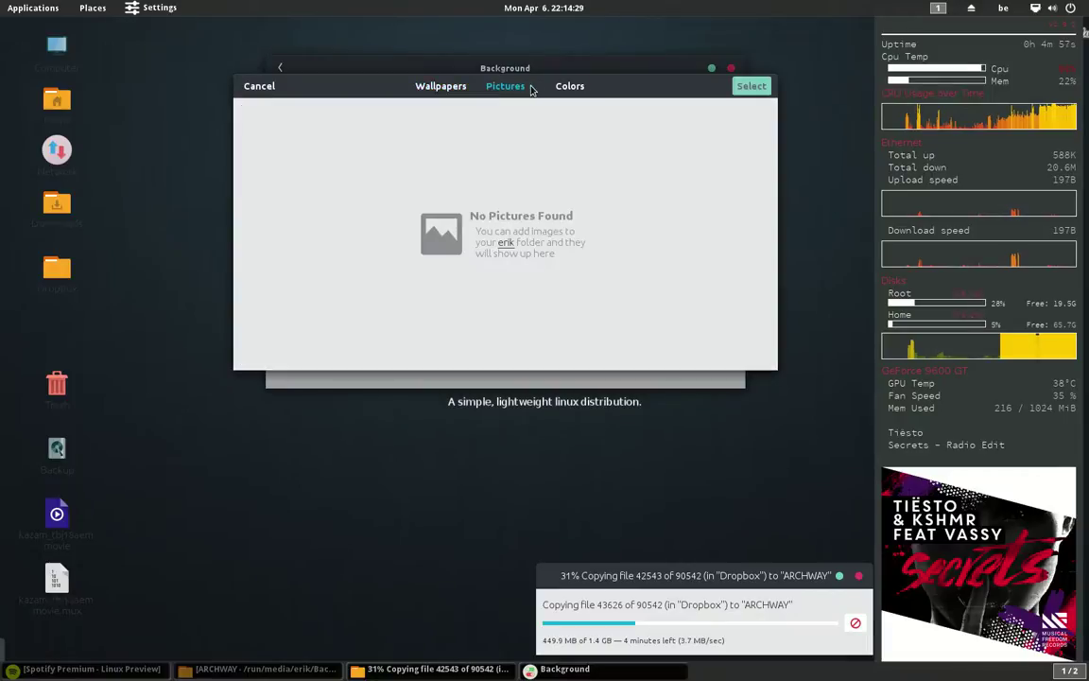
left_click(560, 89)
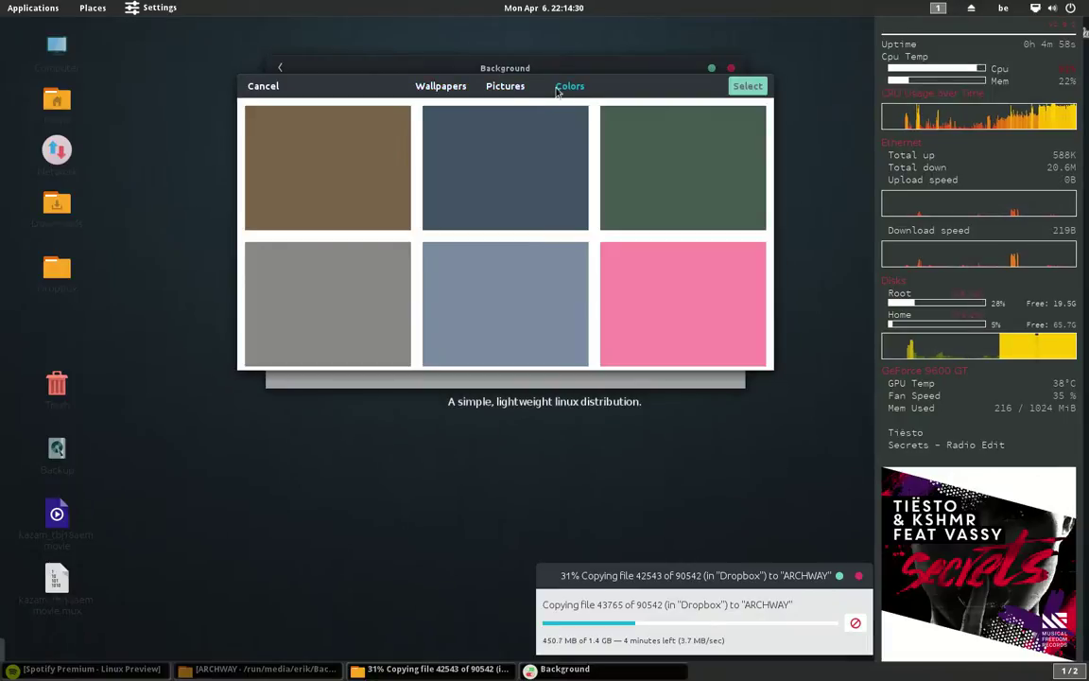
left_click(276, 91)
left_click(357, 204)
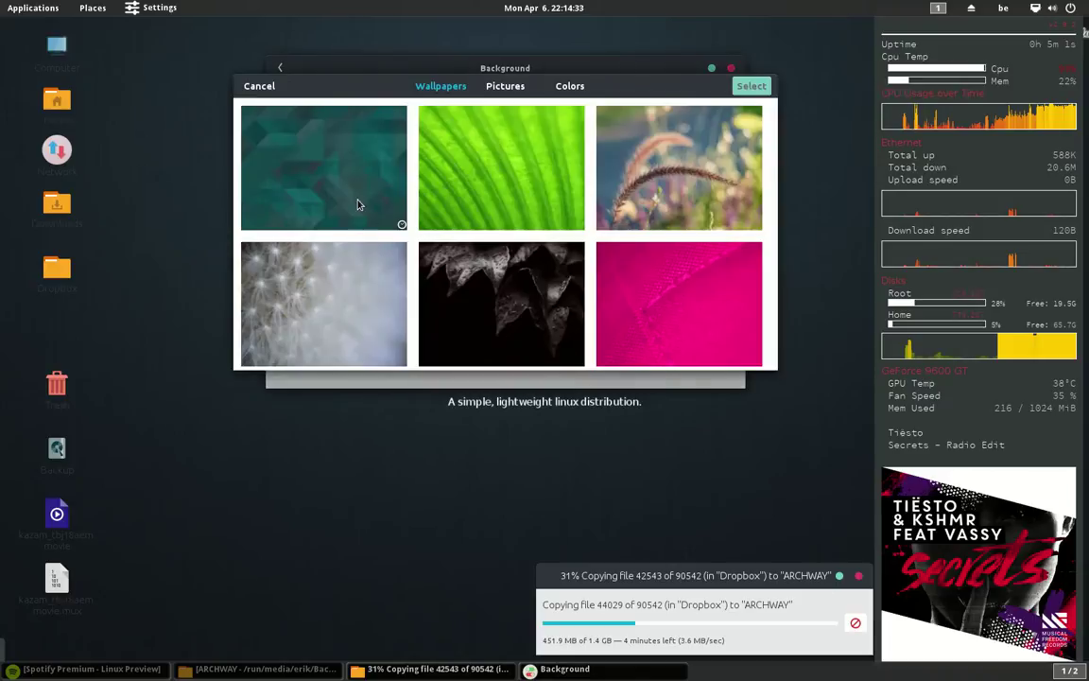
left_click(504, 88)
left_click(567, 88)
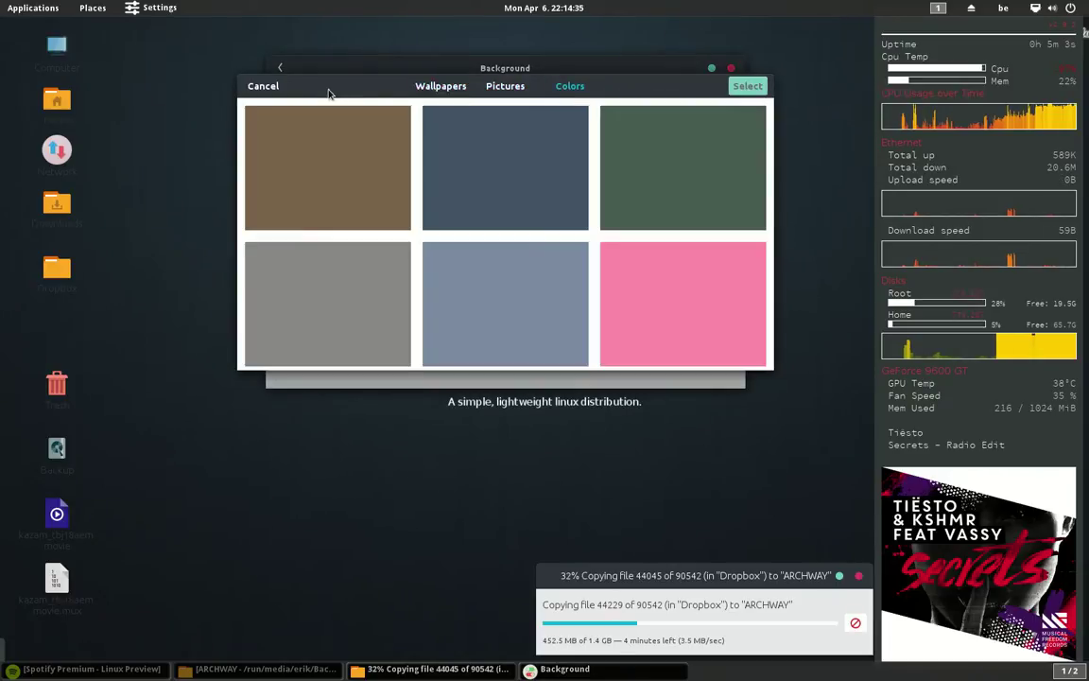
left_click(275, 87)
left_click(281, 69)
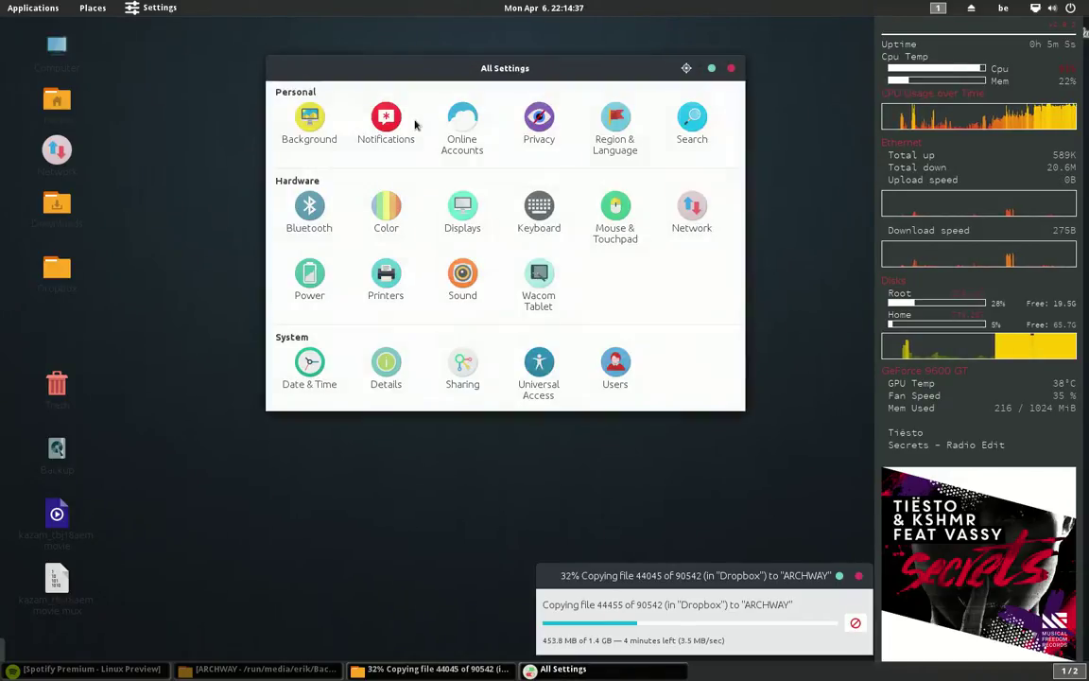
Review the notification settings and the list of applications in them, and return to the settings overview.
left_click(386, 121)
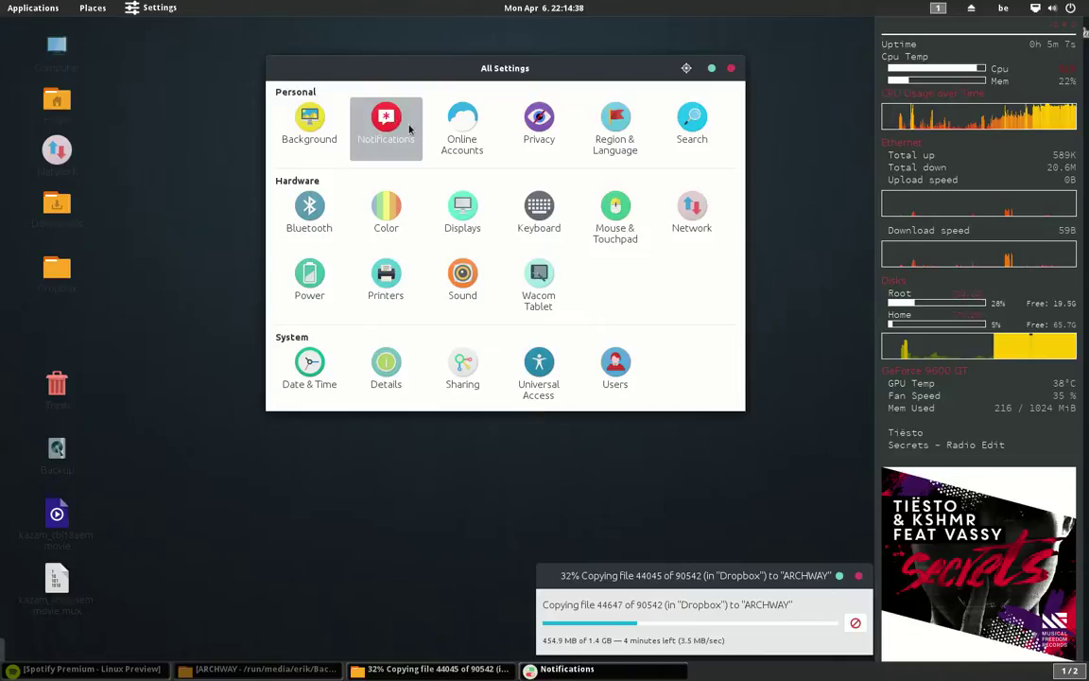
scroll(525, 292, "down", 8)
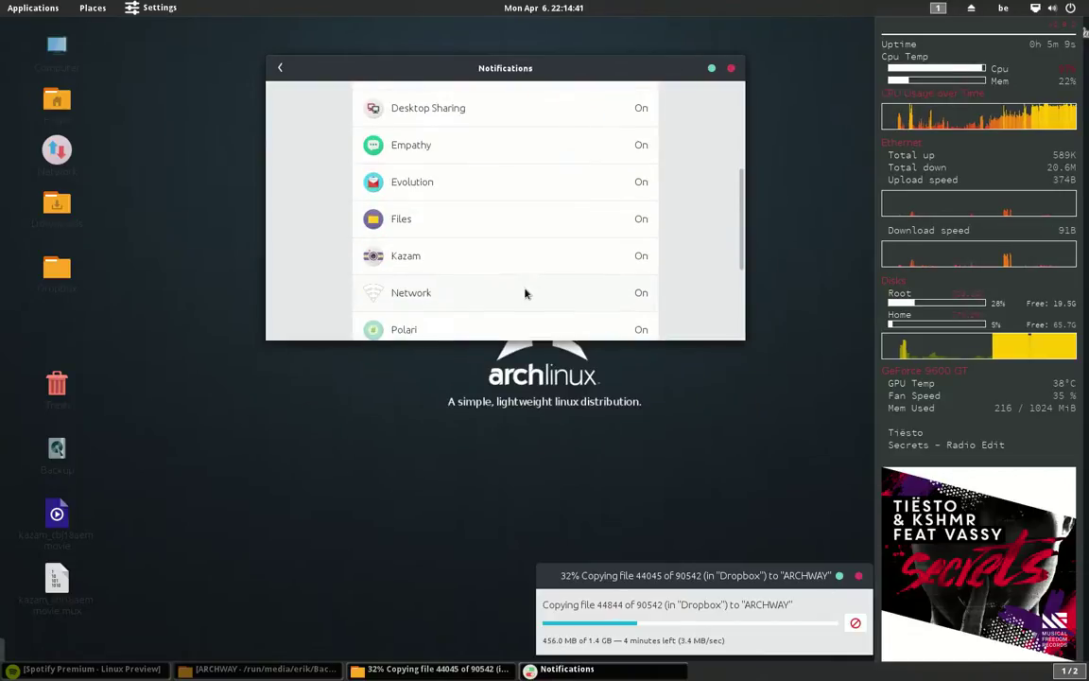
scroll(543, 295, "up", 8)
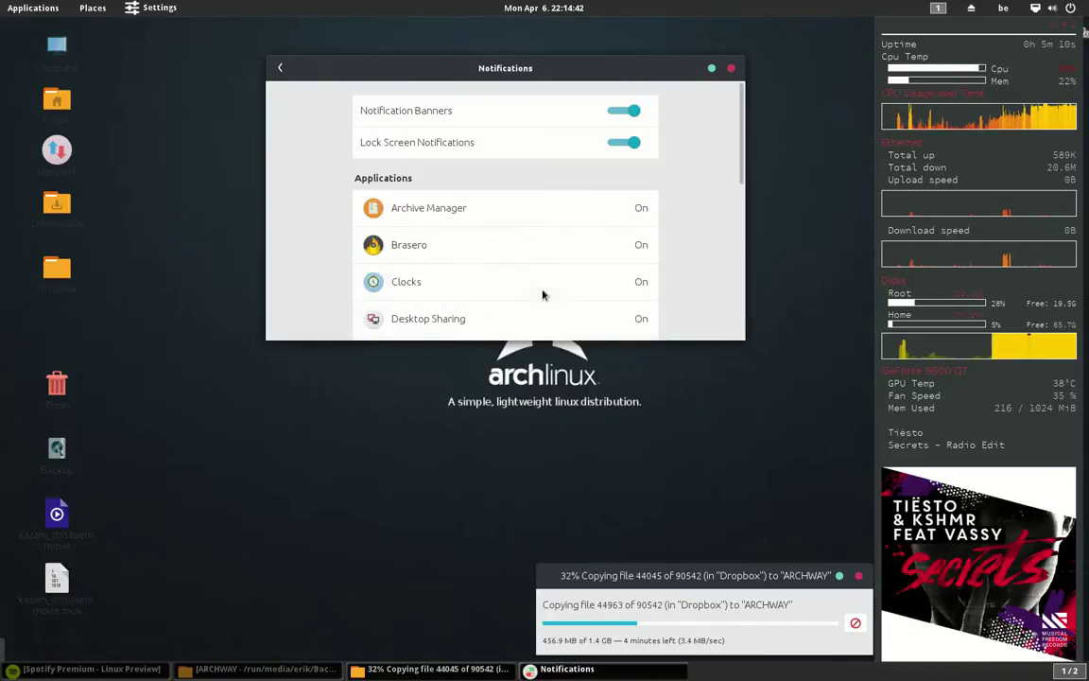
left_click(282, 69)
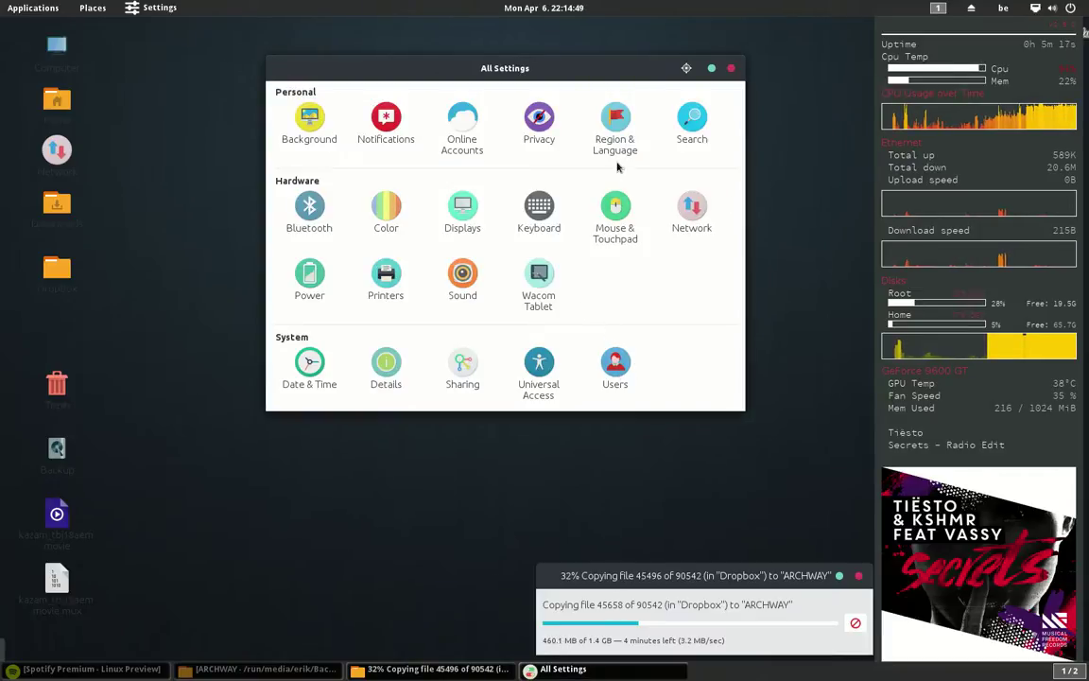
Check the system details overview, highlighting the GNOME version and the base system.
left_click(380, 364)
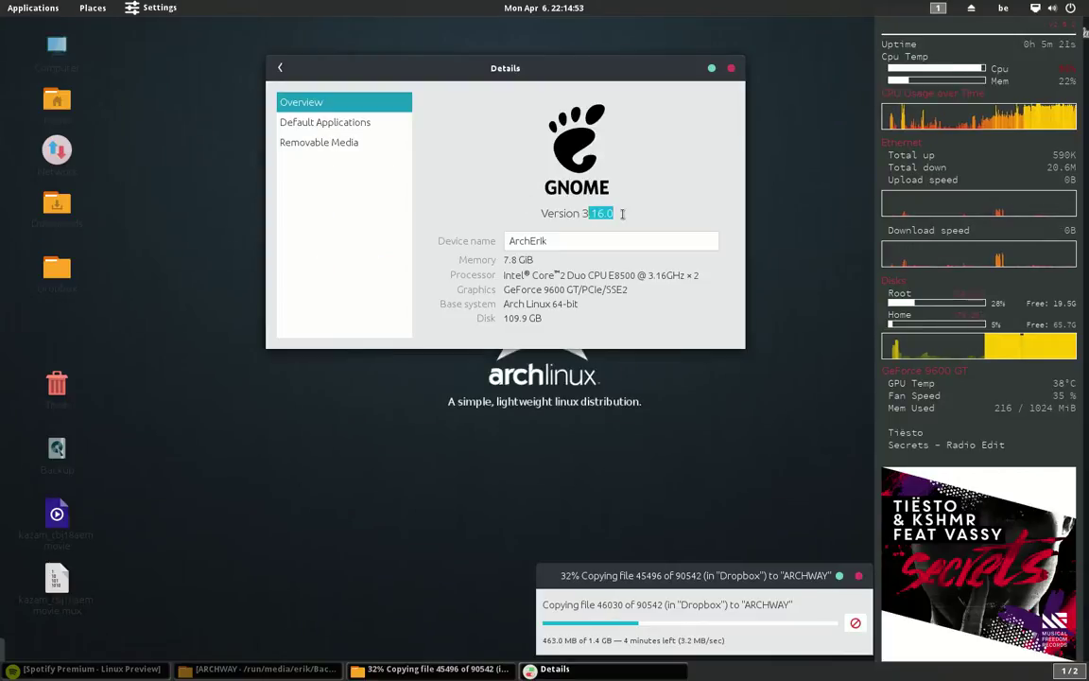
left_click(639, 219)
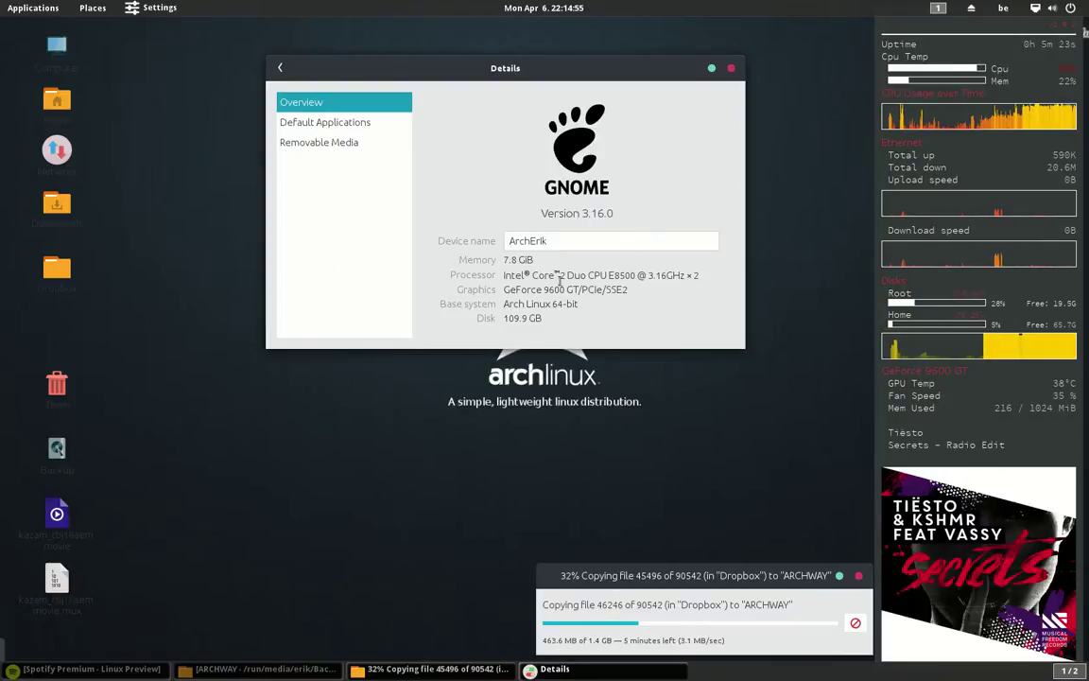
left_click_drag(543, 289, 571, 303)
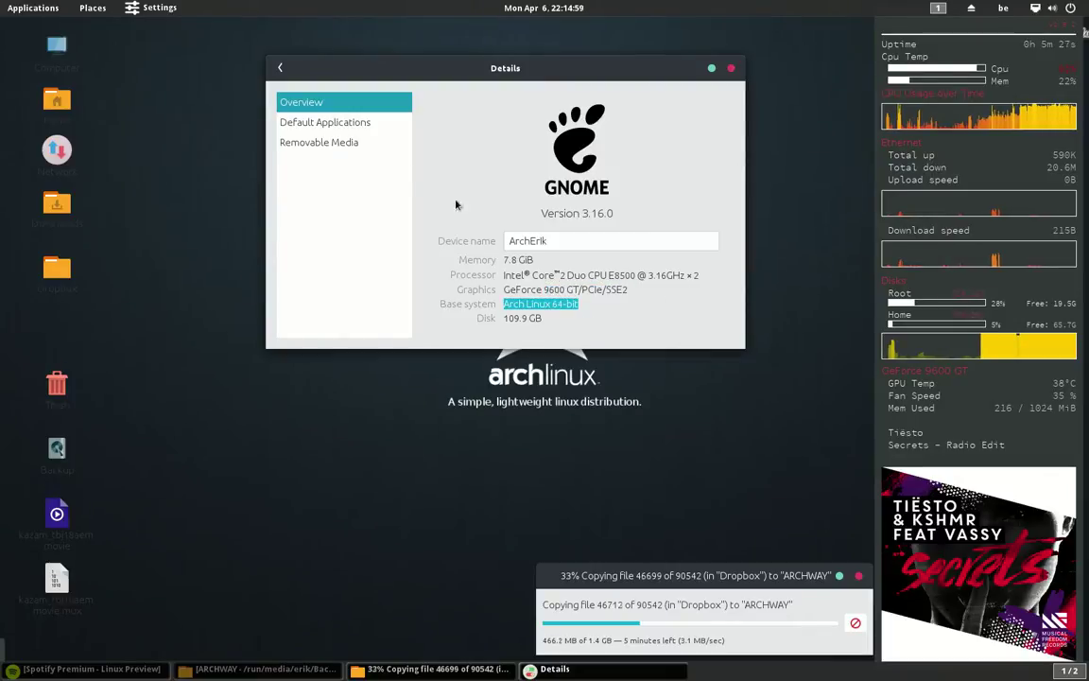
Set the default applications to VLC media player for music and Image Viewer for photos, and review the removable media handling options.
left_click(321, 120)
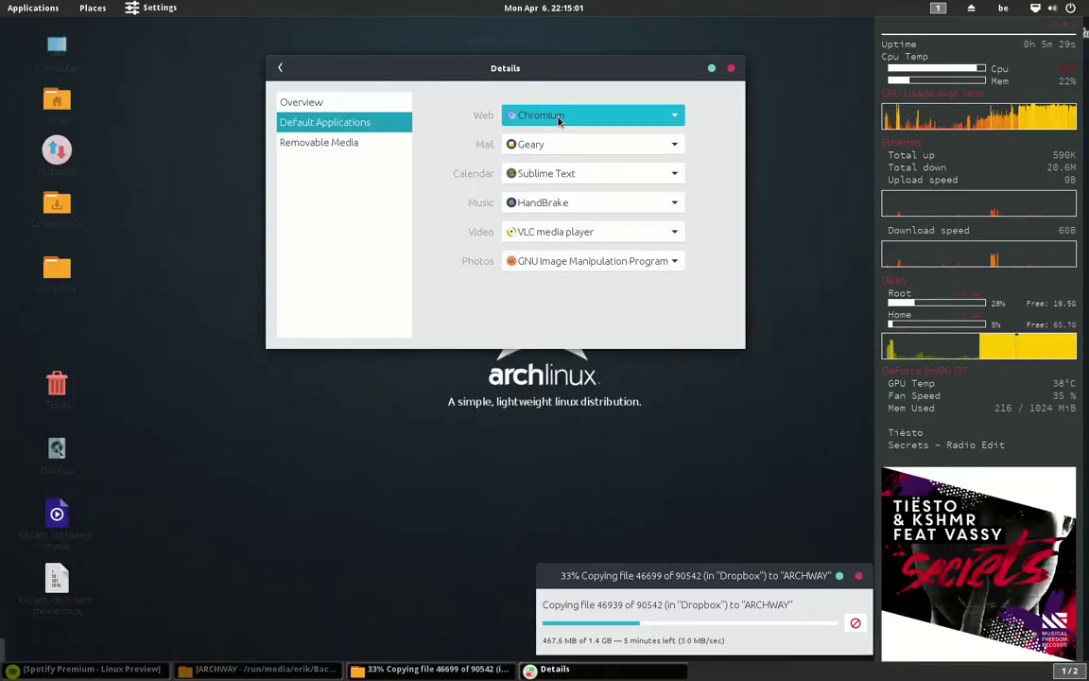
left_click(567, 209)
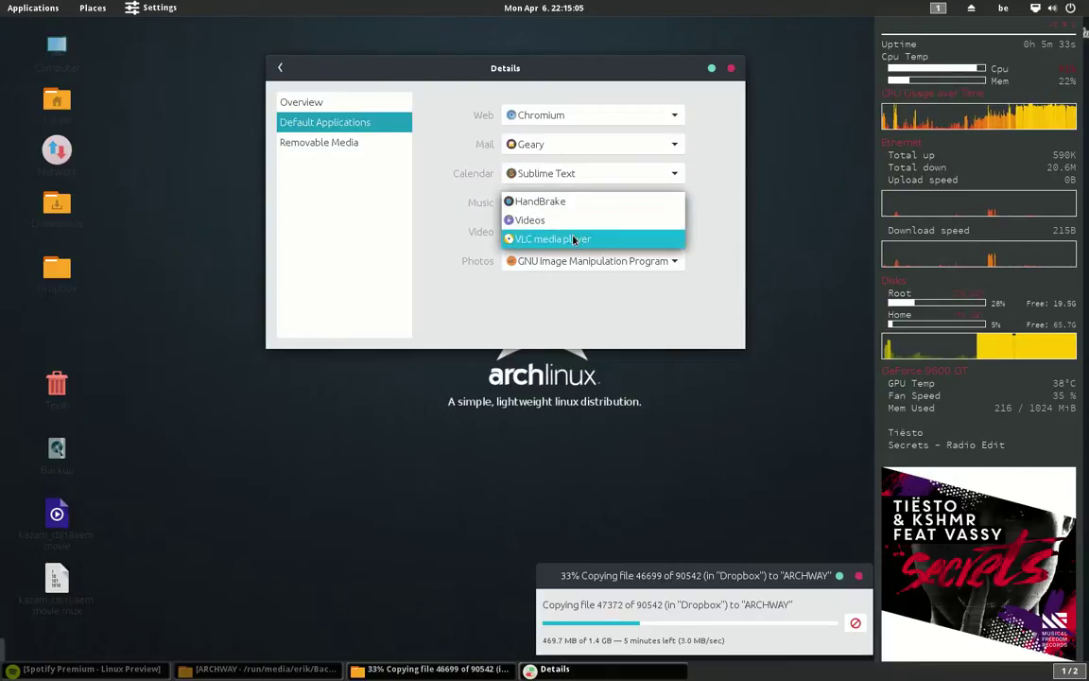
left_click(572, 239)
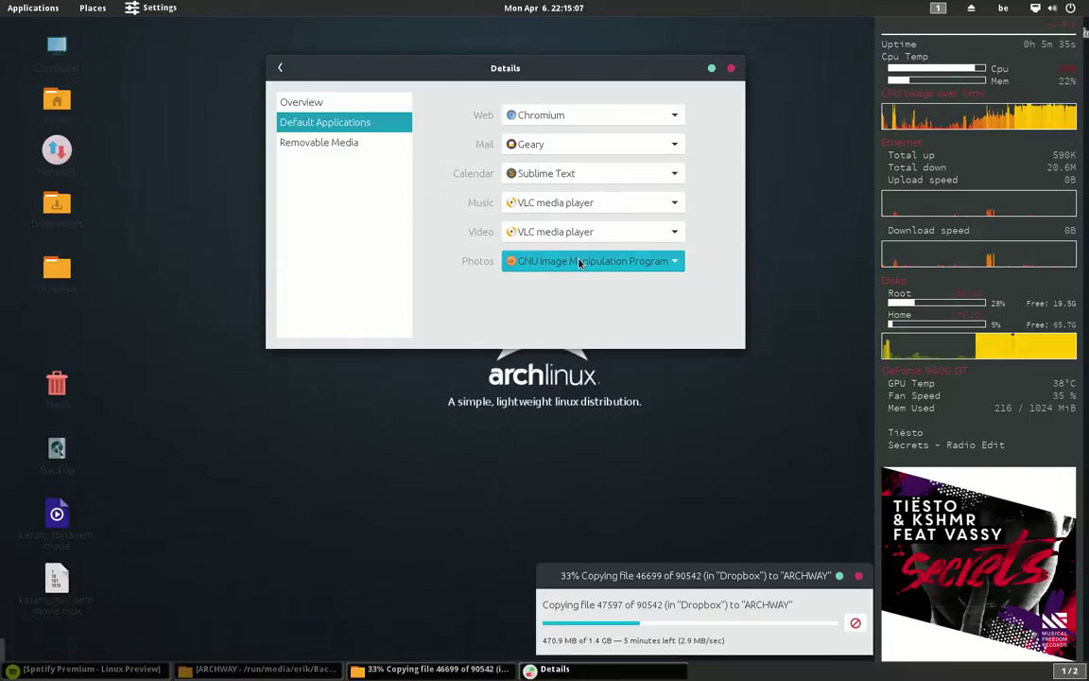
left_click(579, 263)
left_click(577, 277)
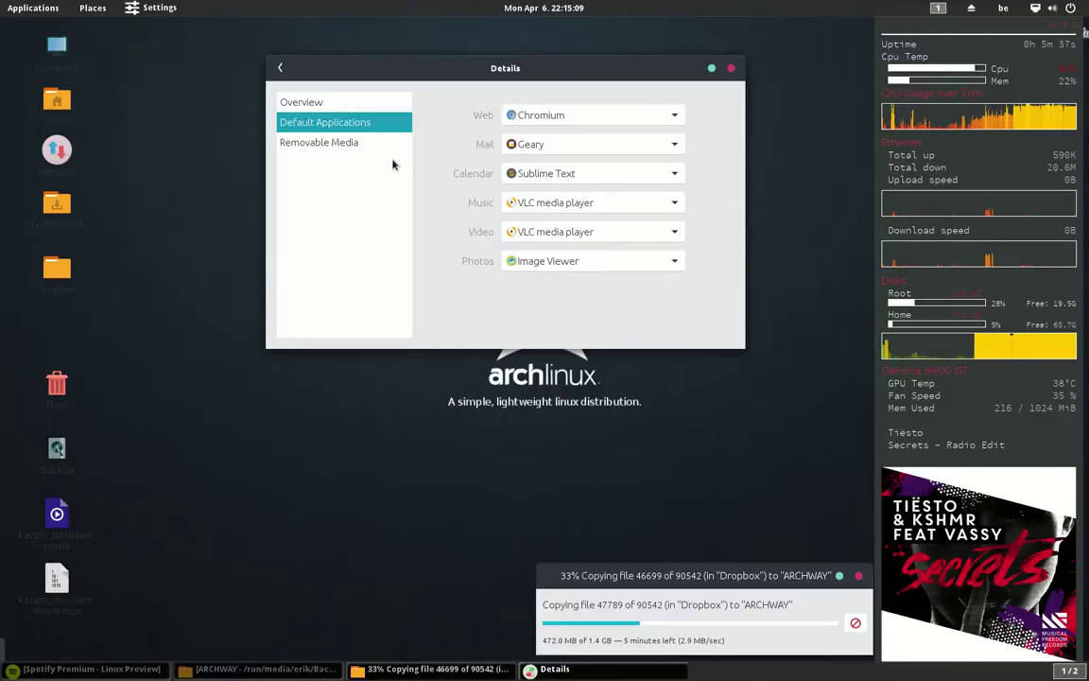
left_click(358, 146)
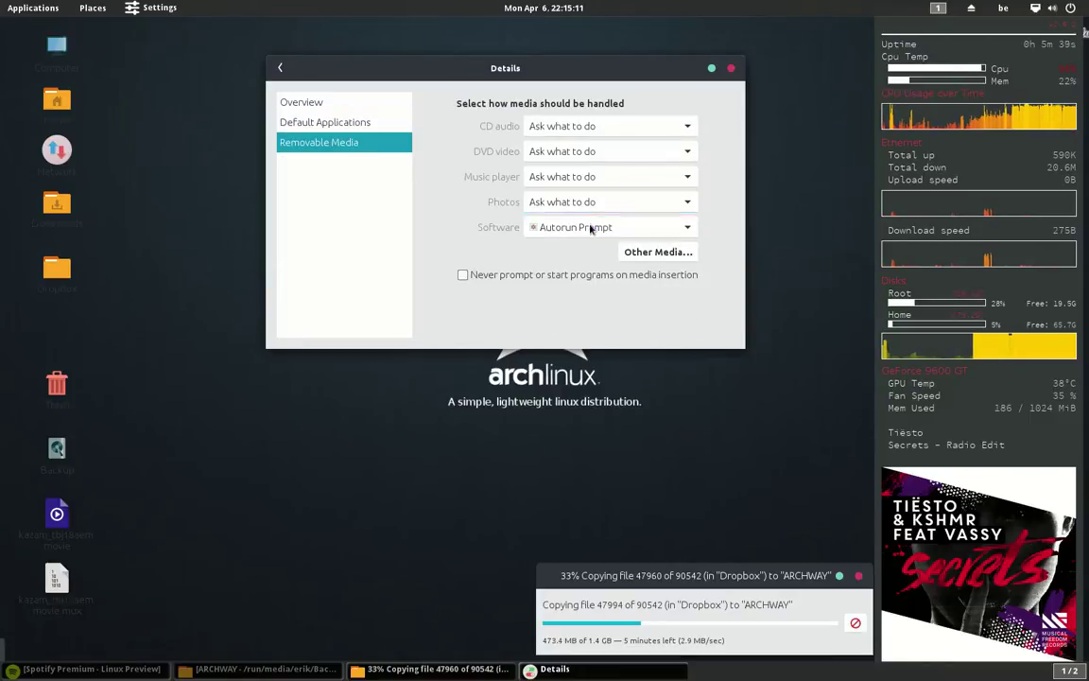
left_click(277, 67)
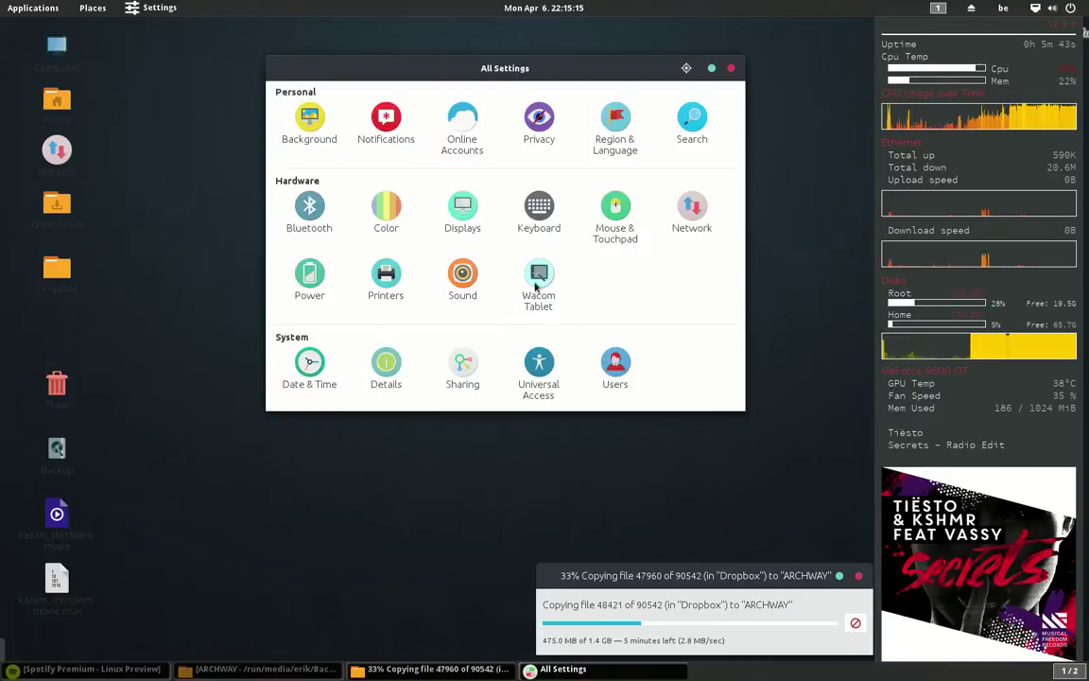
Open the printer settings and unlock them by entering the account password.
left_click(383, 277)
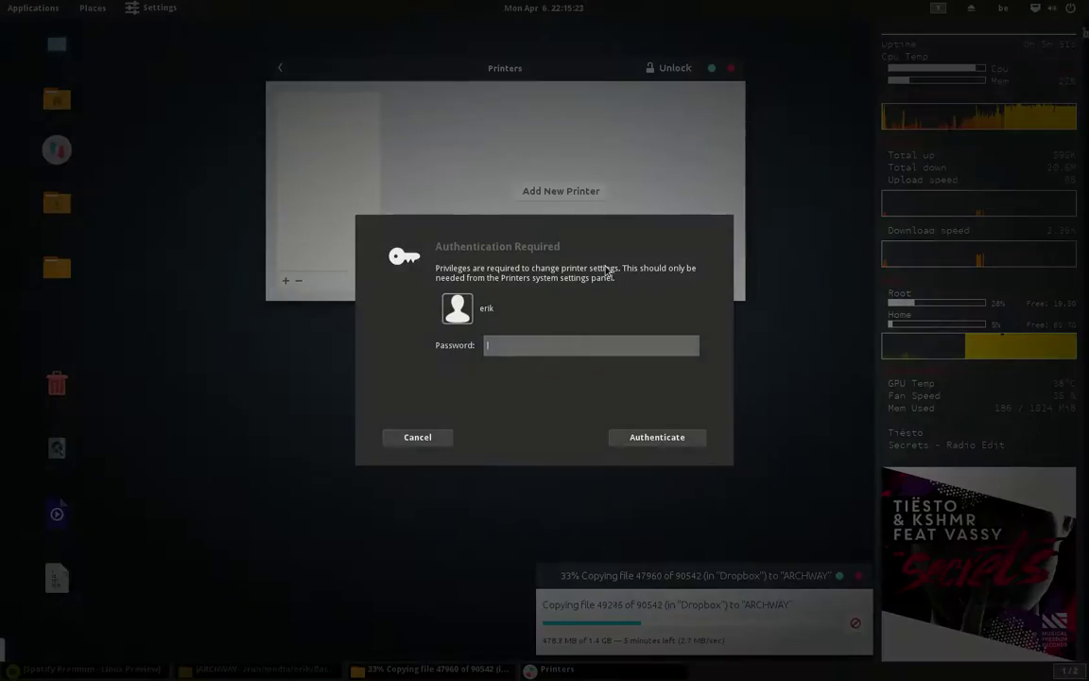
type("****")
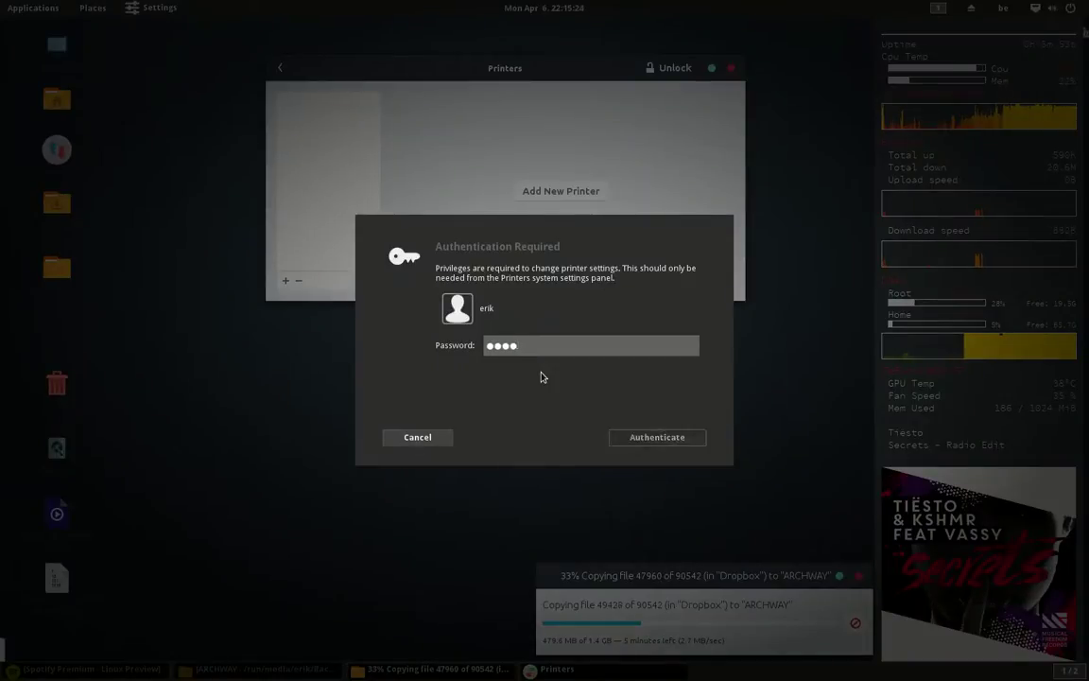
key("Return")
Try to add the detected Photosmart-7520 as a new printer.
left_click(570, 192)
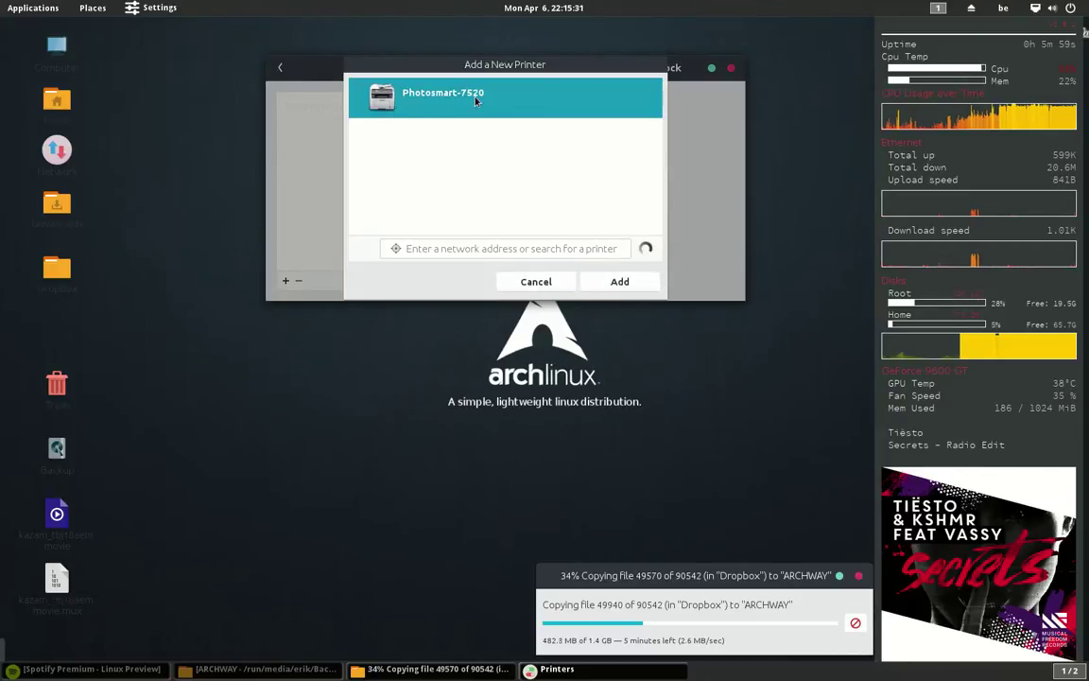
left_click(619, 281)
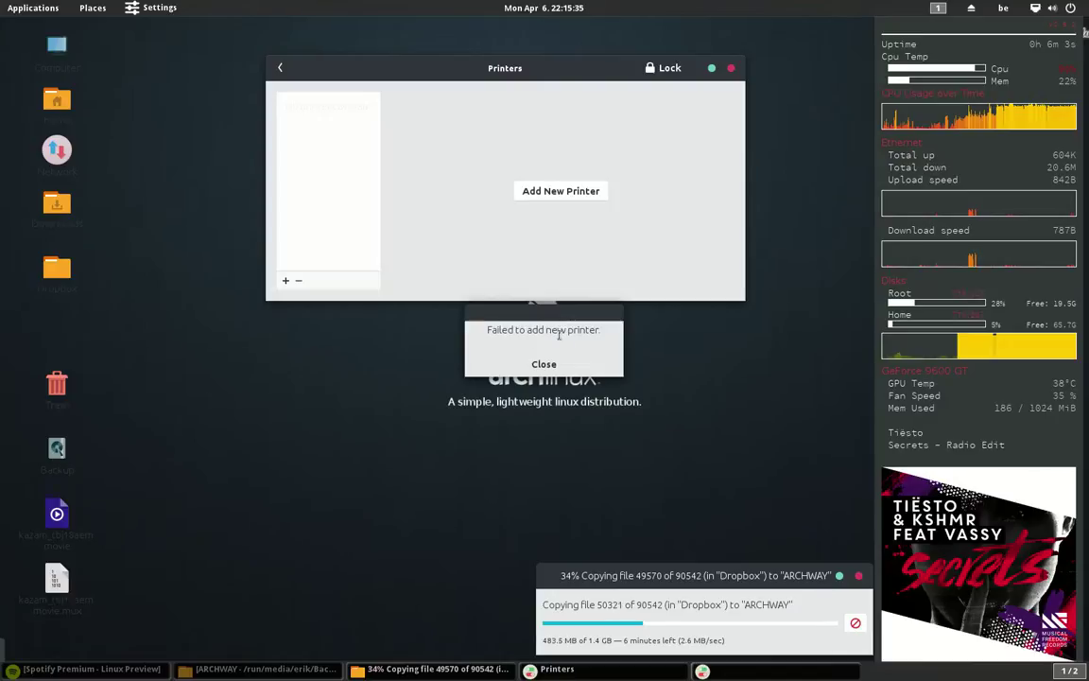
Leave the printer settings, turn off Bluetooth in the power settings with blank screen set to Never, and close Settings.
left_click(544, 364)
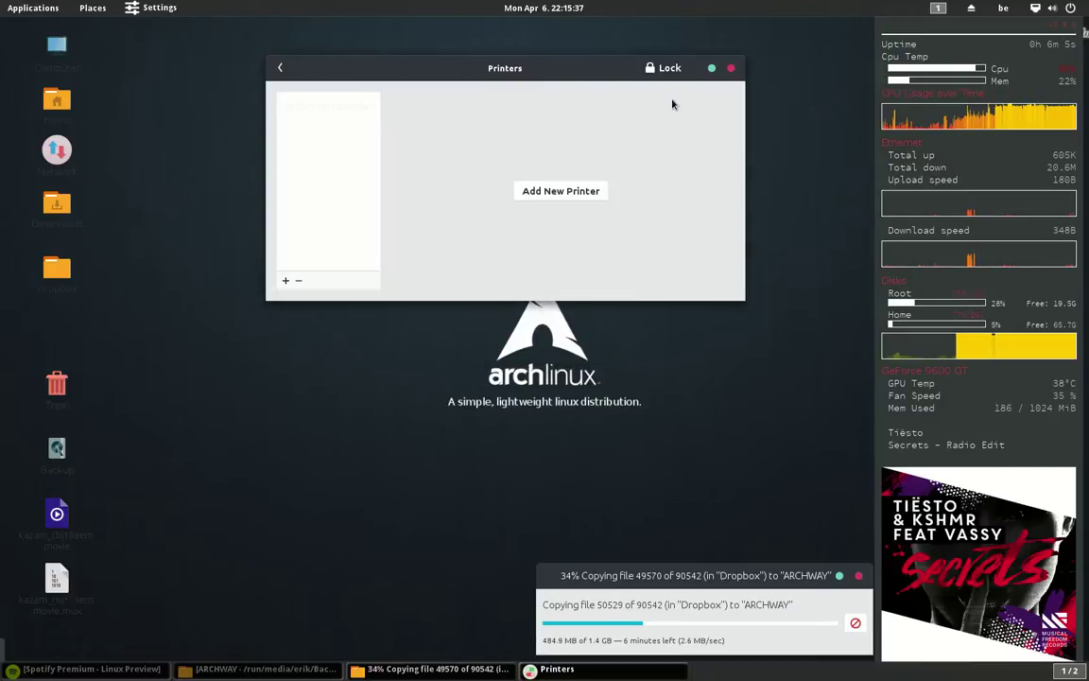
left_click(279, 70)
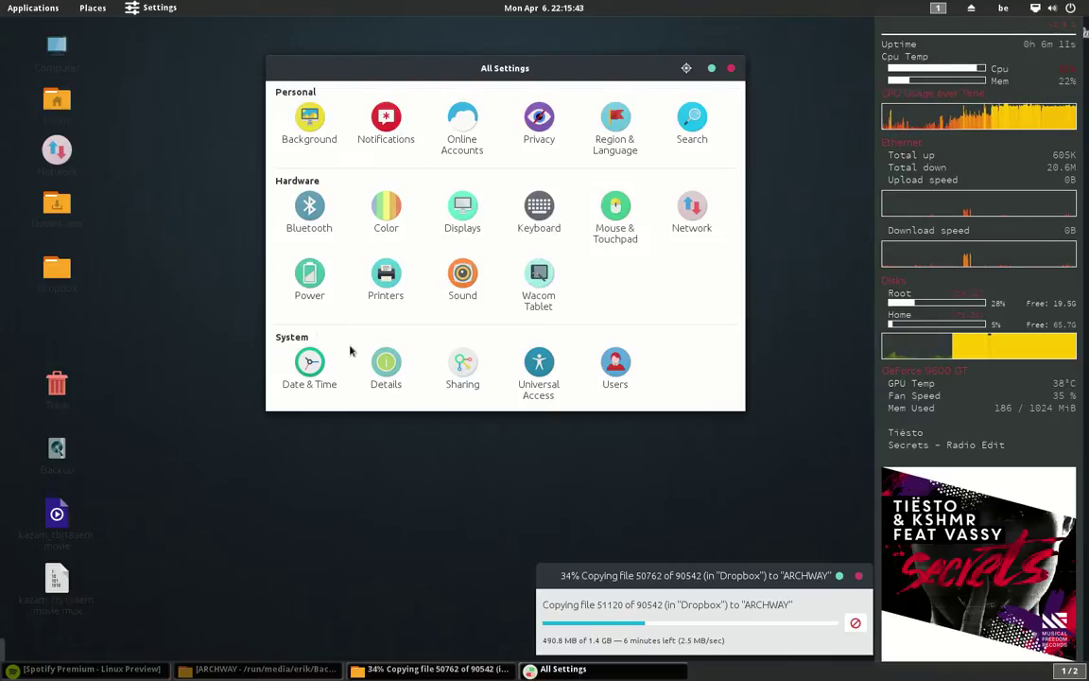
left_click(293, 279)
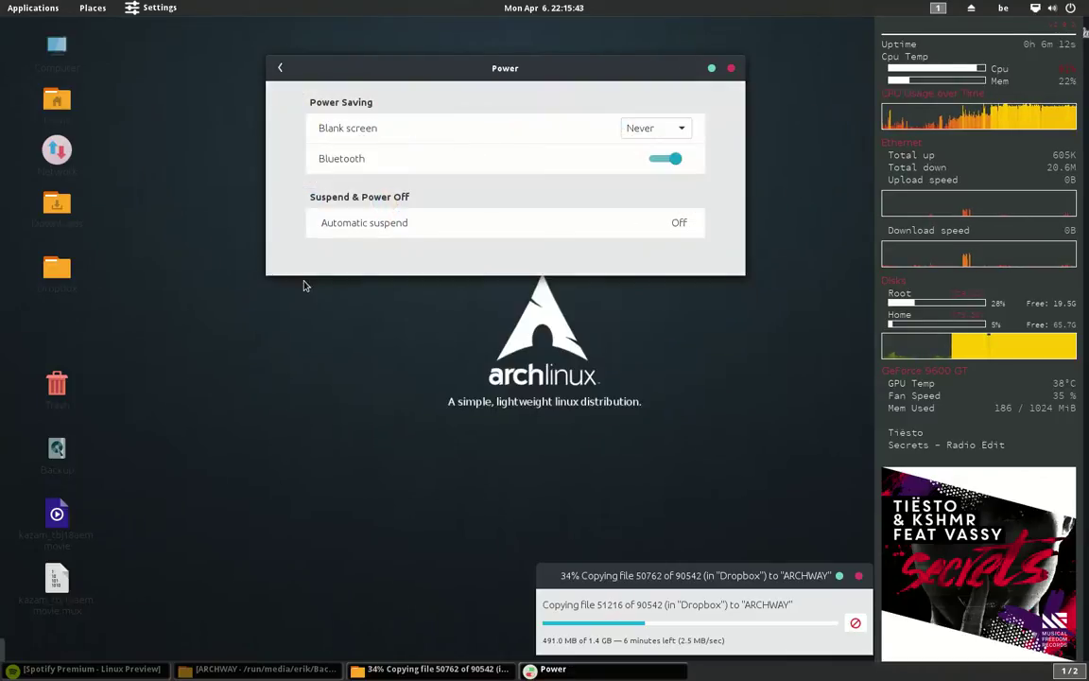
left_click(654, 129)
left_click(651, 137)
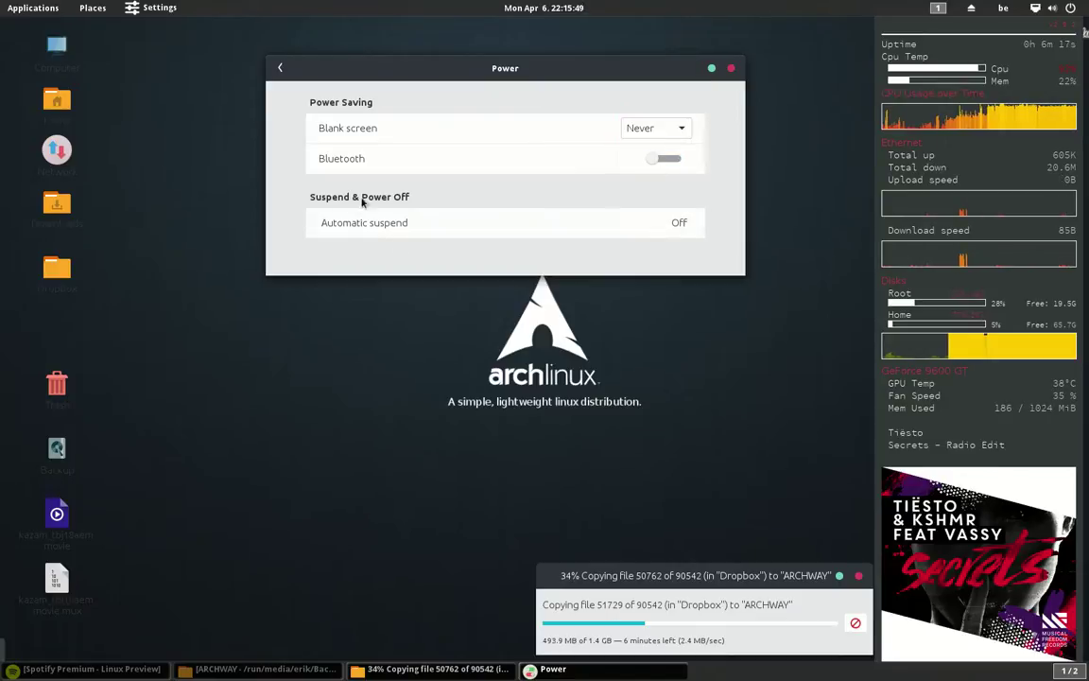
left_click(280, 67)
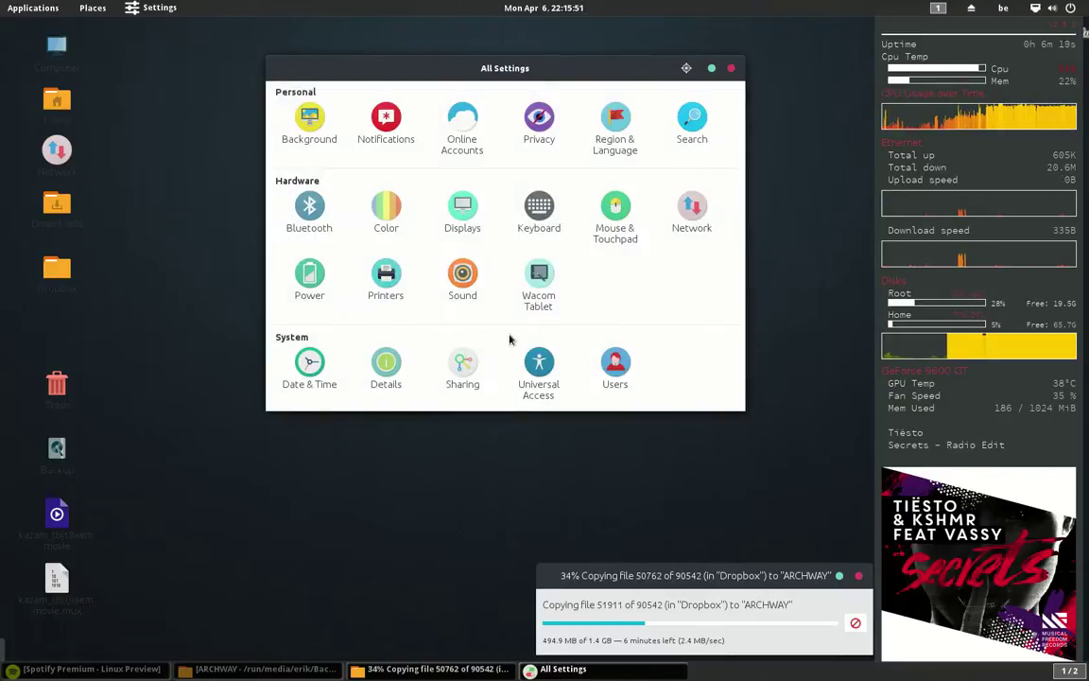
left_click(731, 69)
Show all installed applications in the activities overview and look through the pages up to the last one.
mouse_move(5, 4)
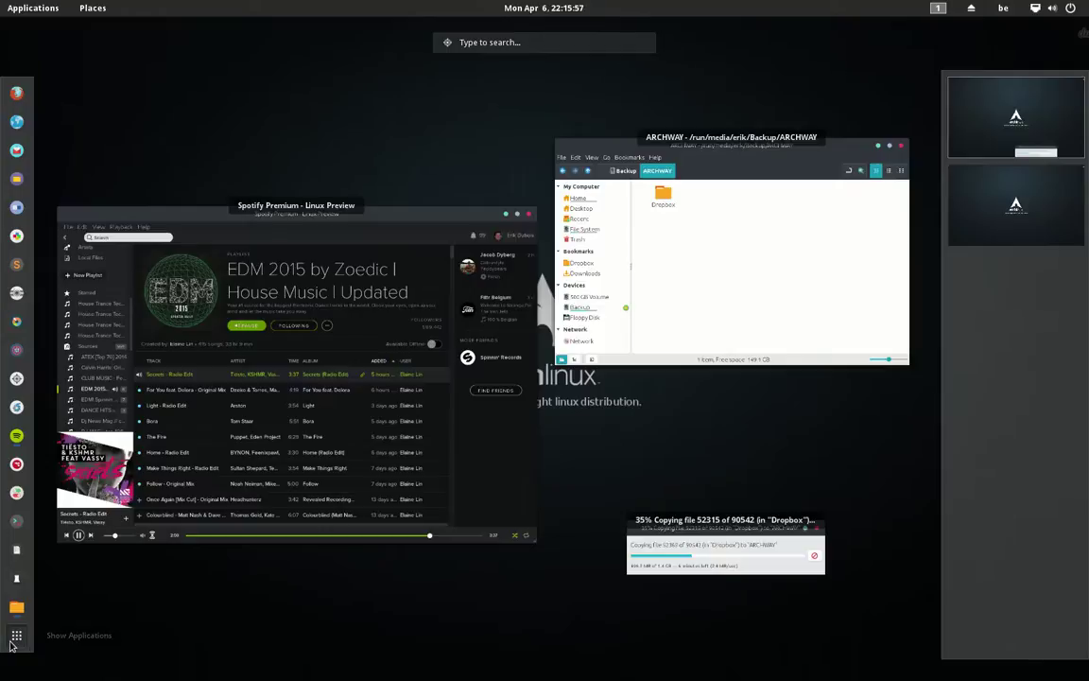
left_click(15, 636)
left_click(13, 639)
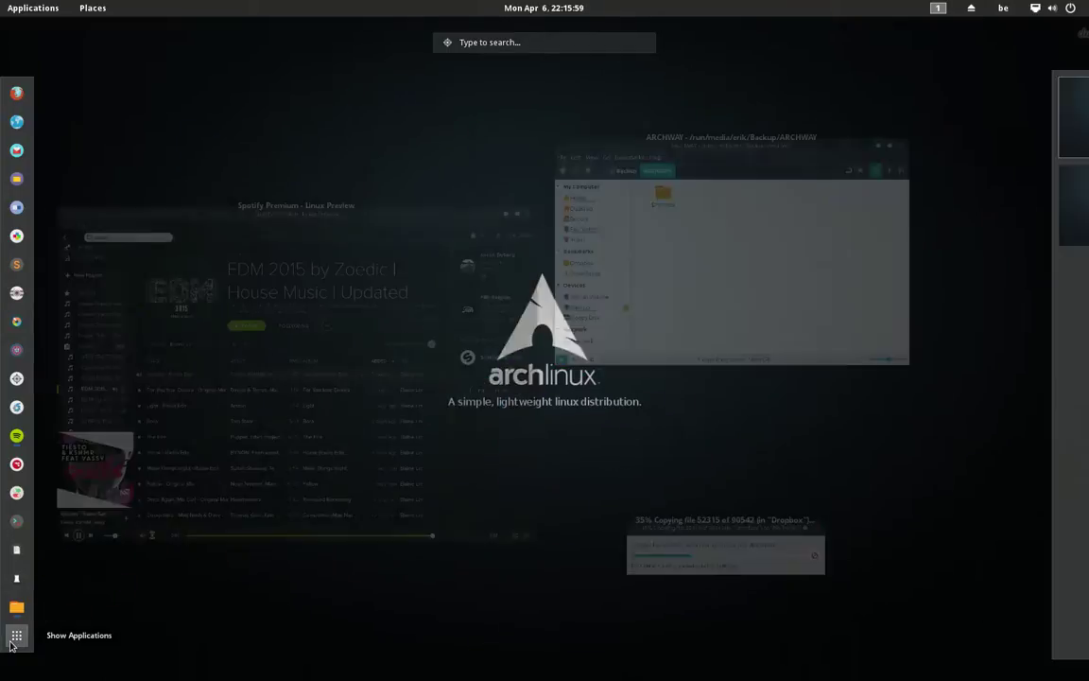
left_click(13, 639)
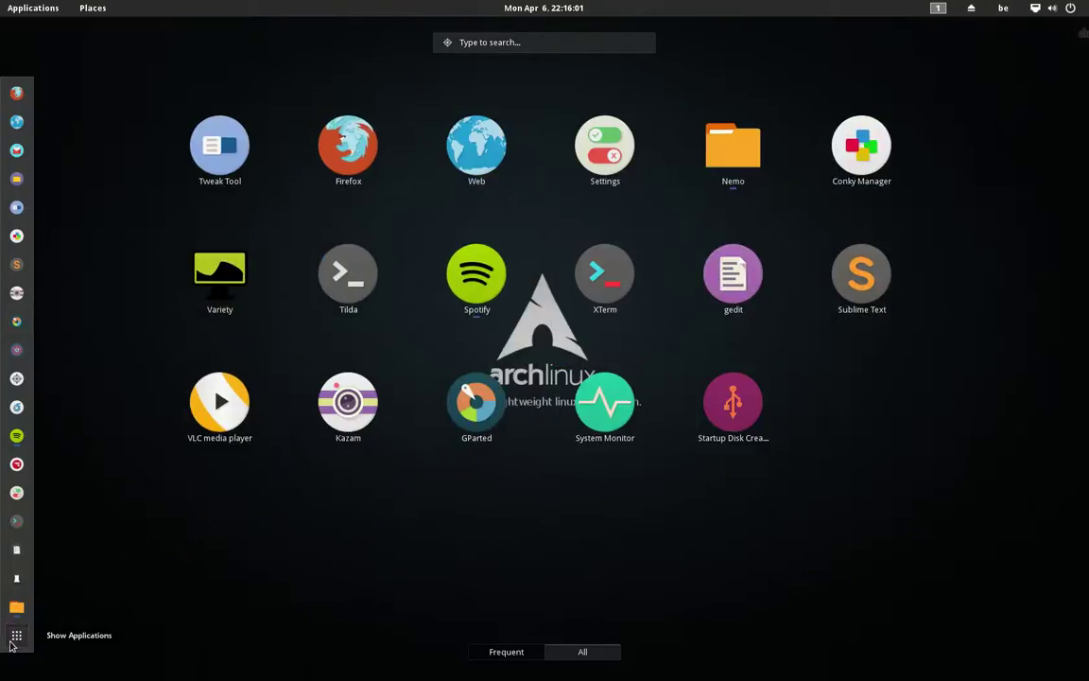
left_click(581, 652)
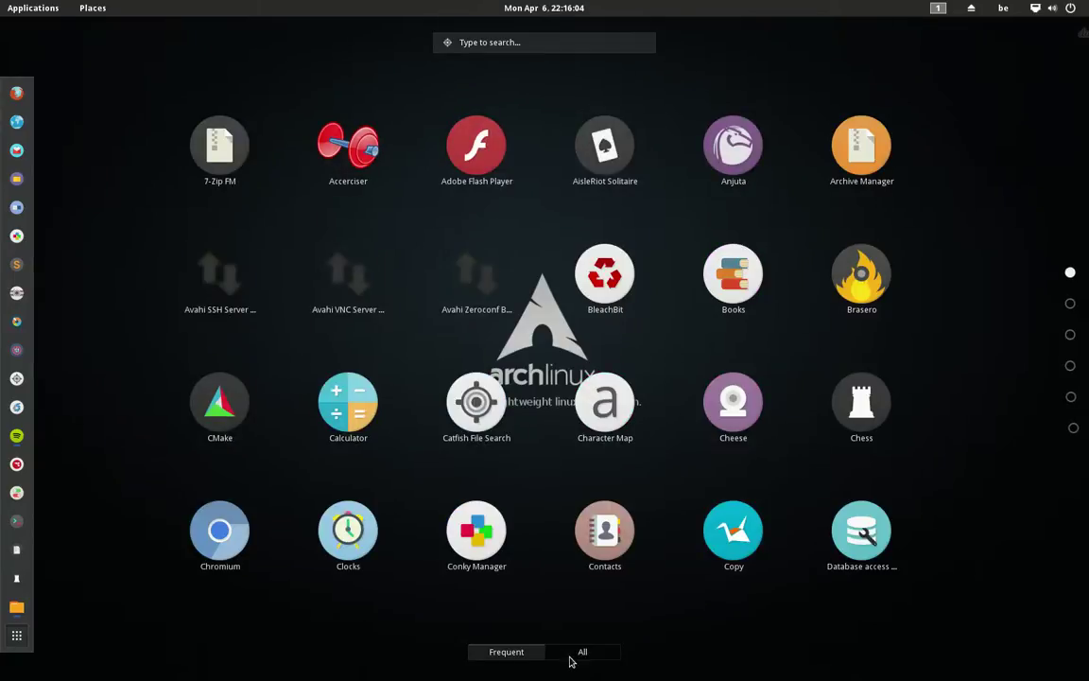
left_click(1070, 304)
left_click(1070, 333)
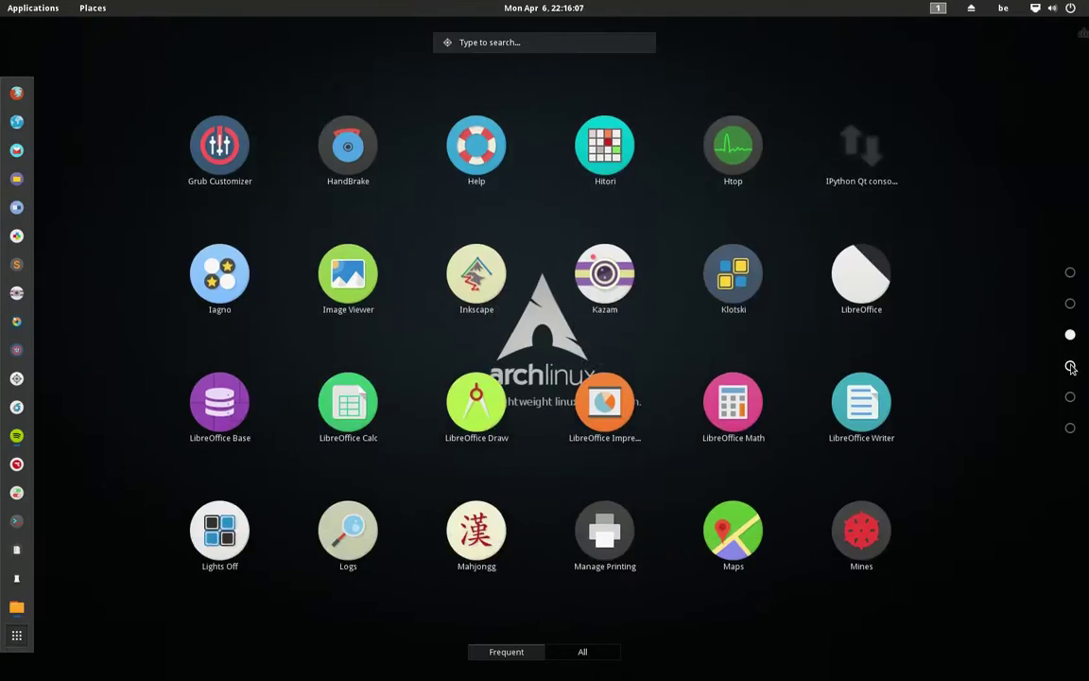
left_click(1070, 396)
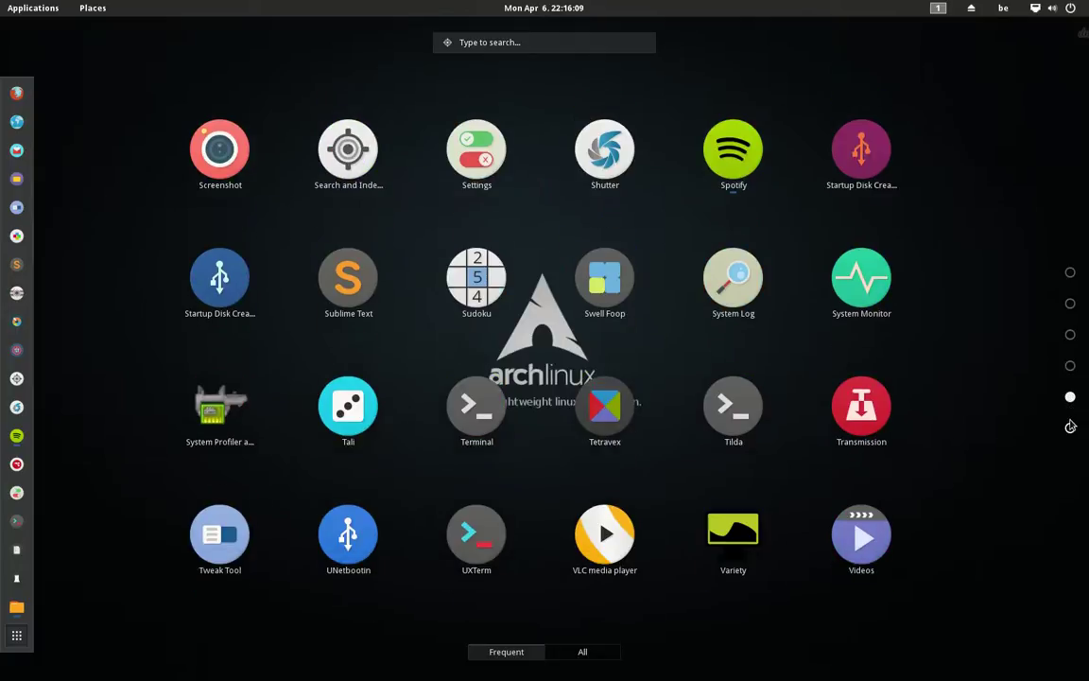
left_click(1070, 427)
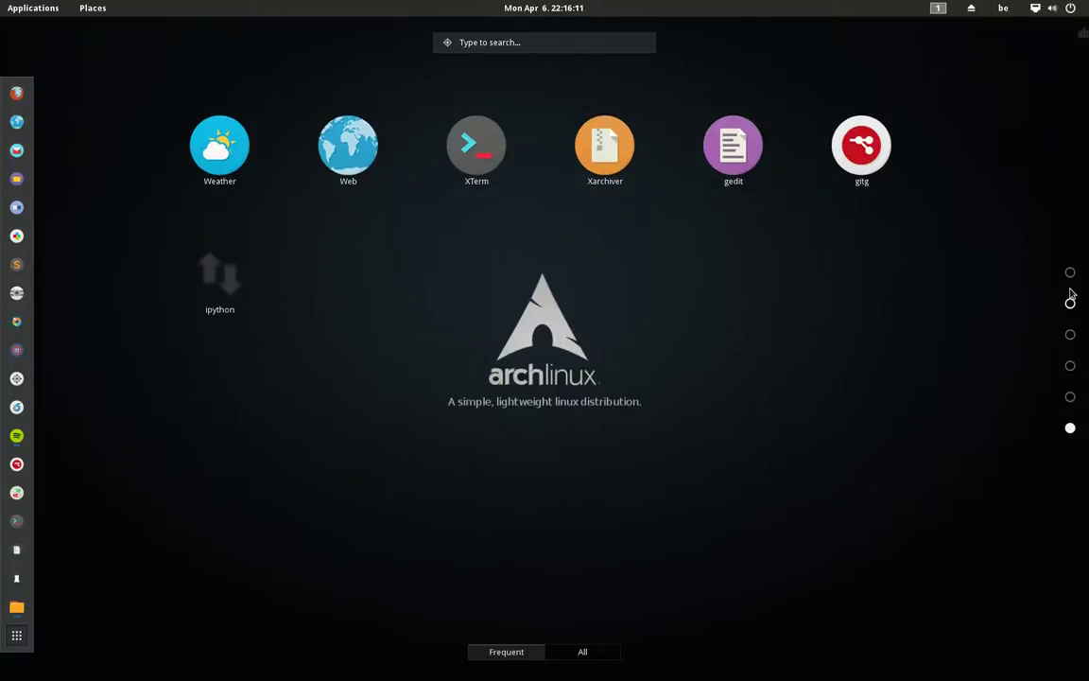
Open the Disks utility from the second page of applications to view the 120 GB disk's details, and close it.
left_click(1070, 301)
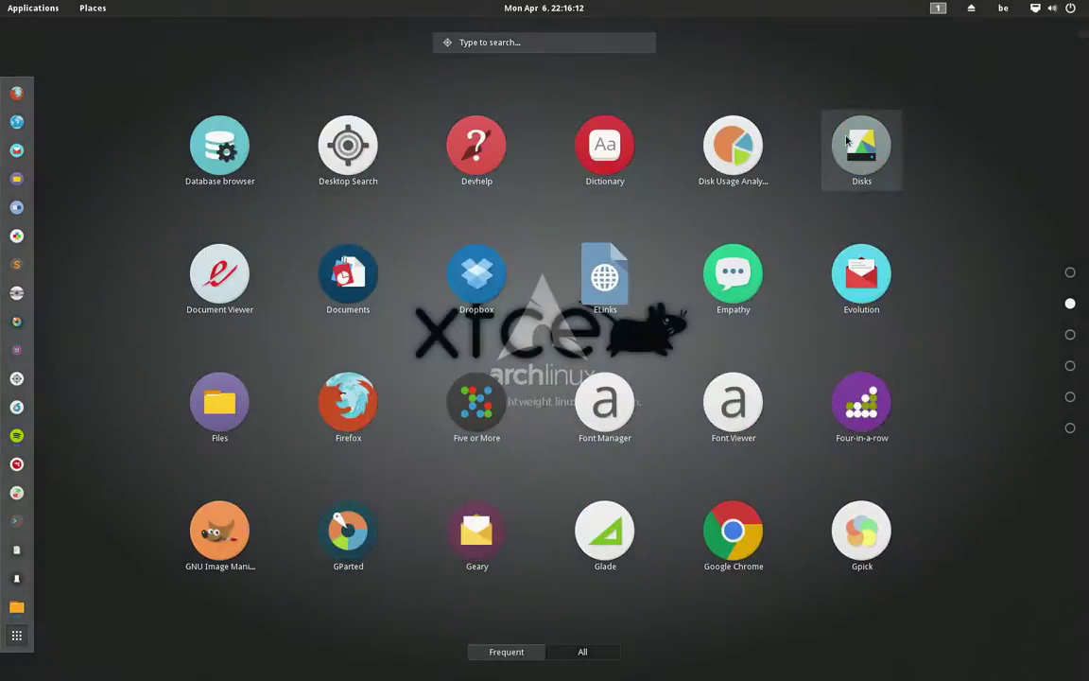
left_click(846, 140)
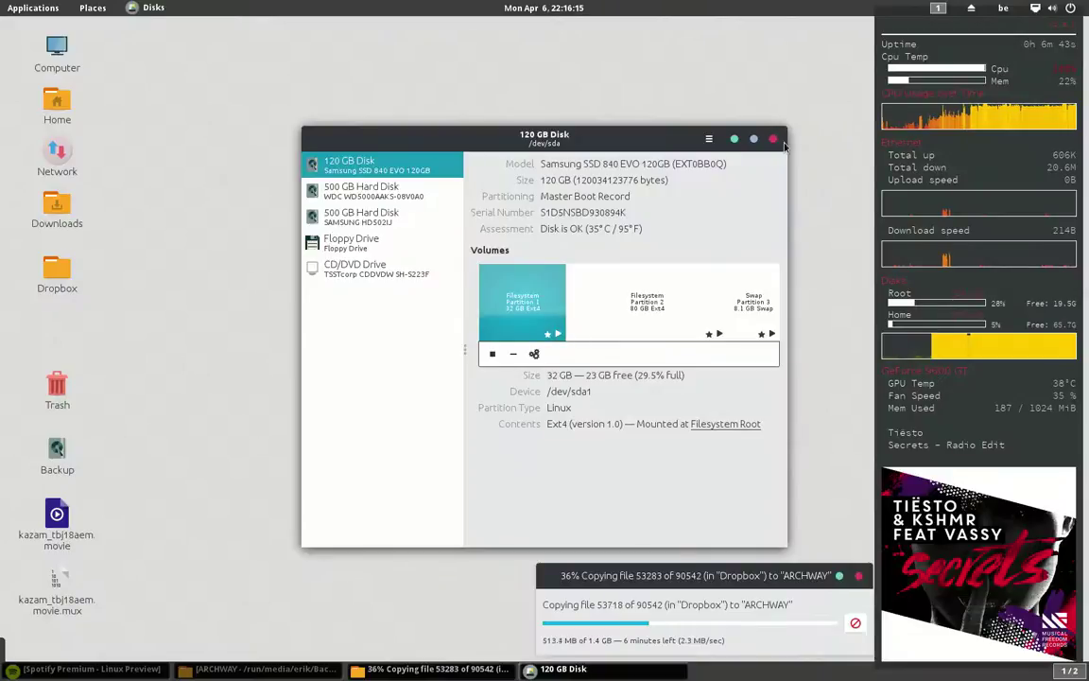
left_click(772, 140)
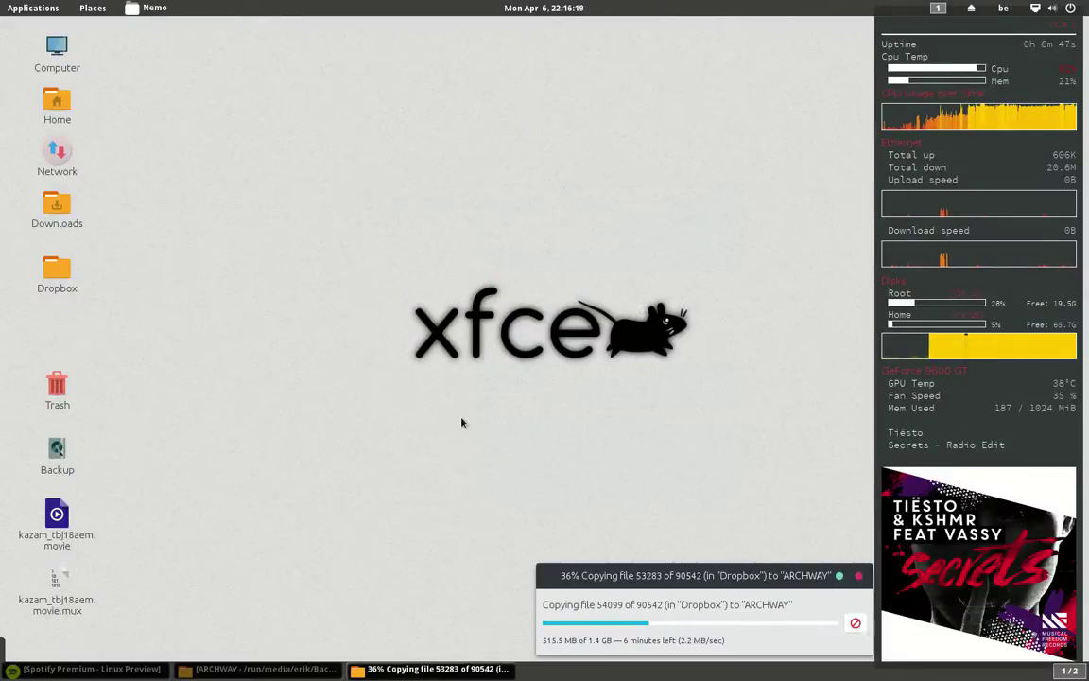
Bring up the Spotify window to view the playing EDM 2015 playlist, and minimize it again.
left_click(47, 673)
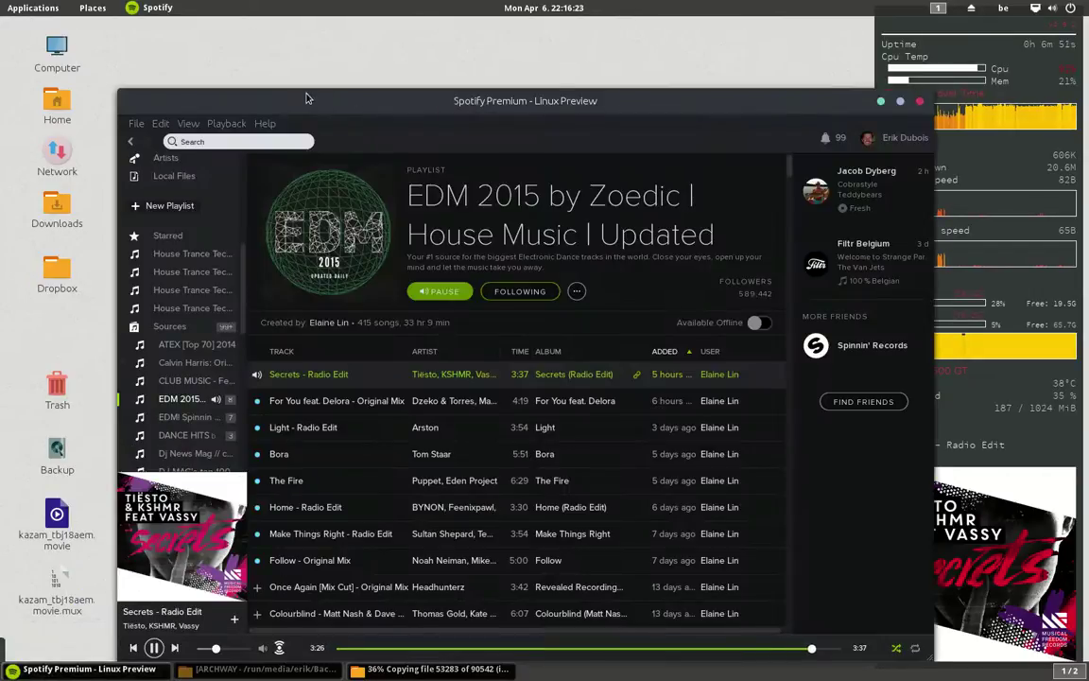
left_click(881, 102)
Switch the desktop background to the previous wallpaper using the wallpaper changer.
mouse_move(40, 652)
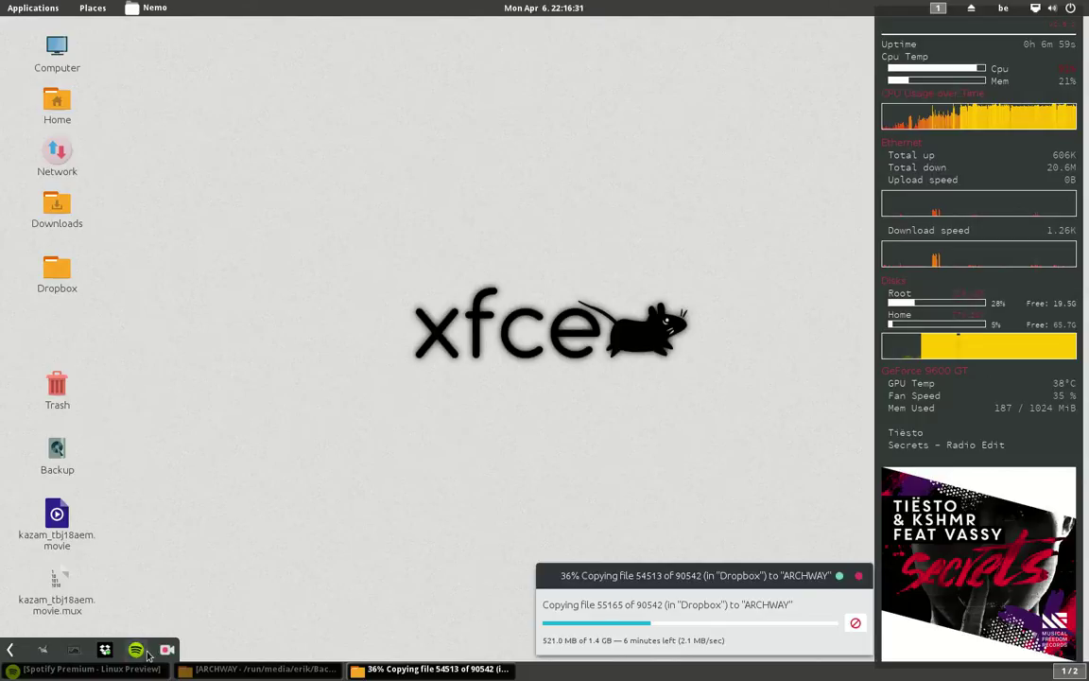
left_click(81, 652)
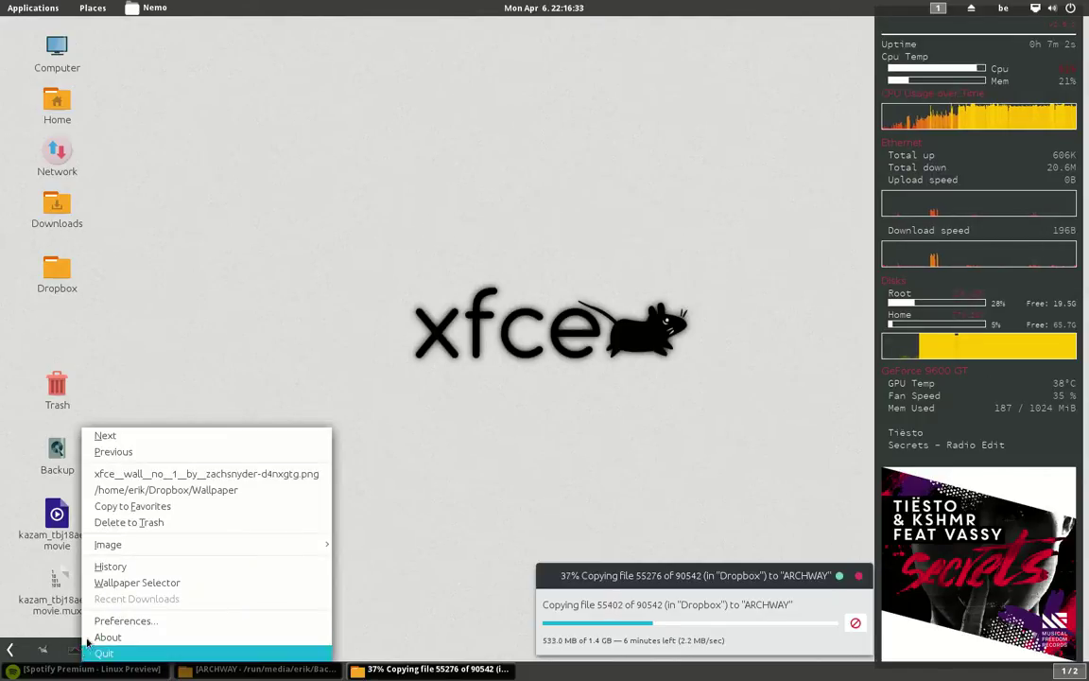
left_click(126, 452)
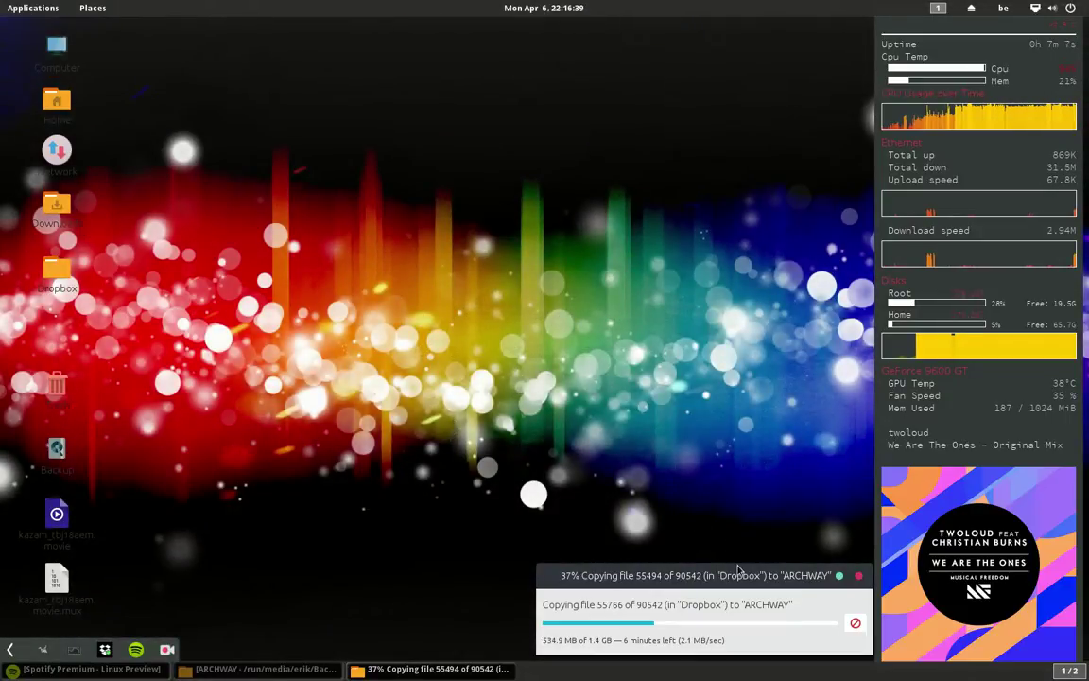
Replace all running desktop widgets with the Aurora_Slick_Conky widget in Conky Manager, moving its window clear of the widget.
mouse_move(5, 5)
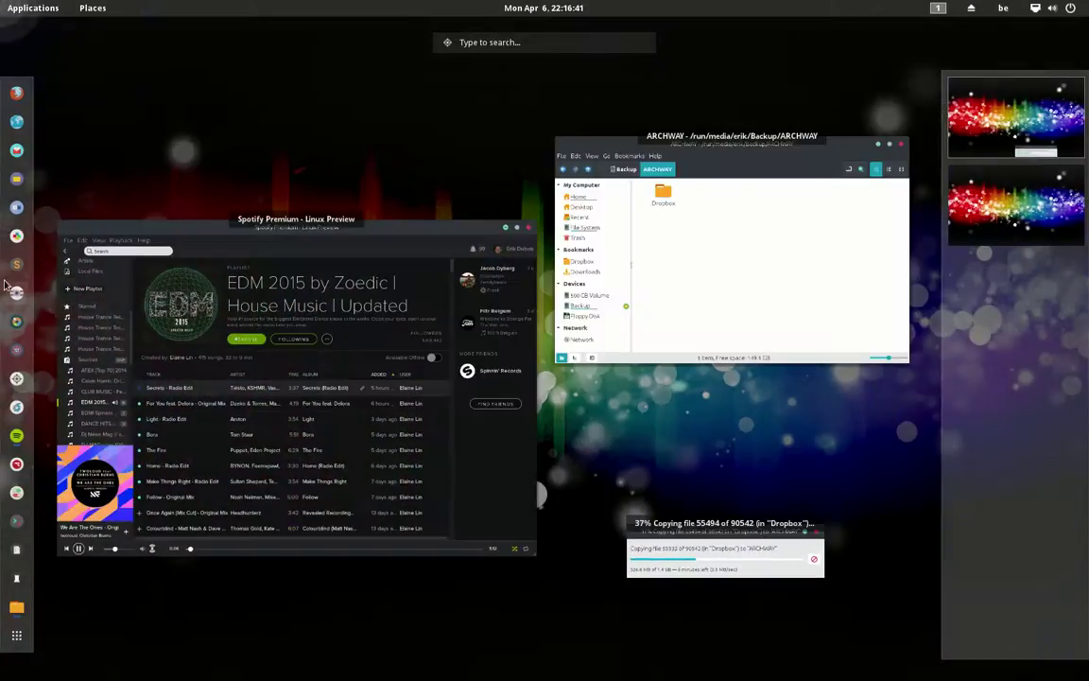
left_click(16, 208)
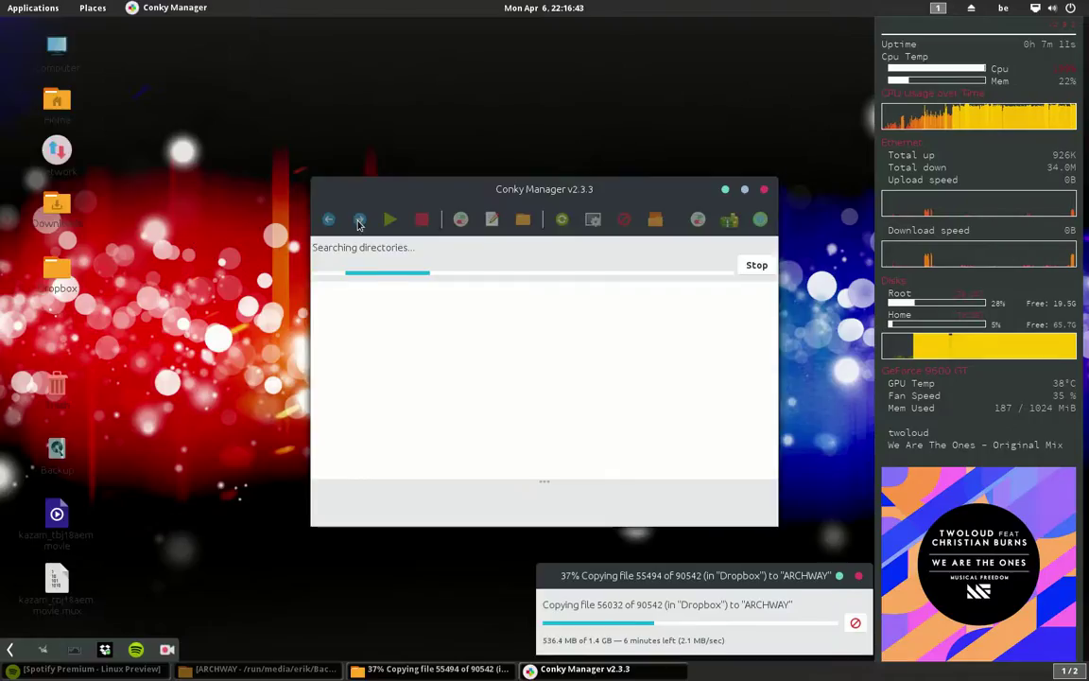
left_click_drag(429, 259, 309, 185)
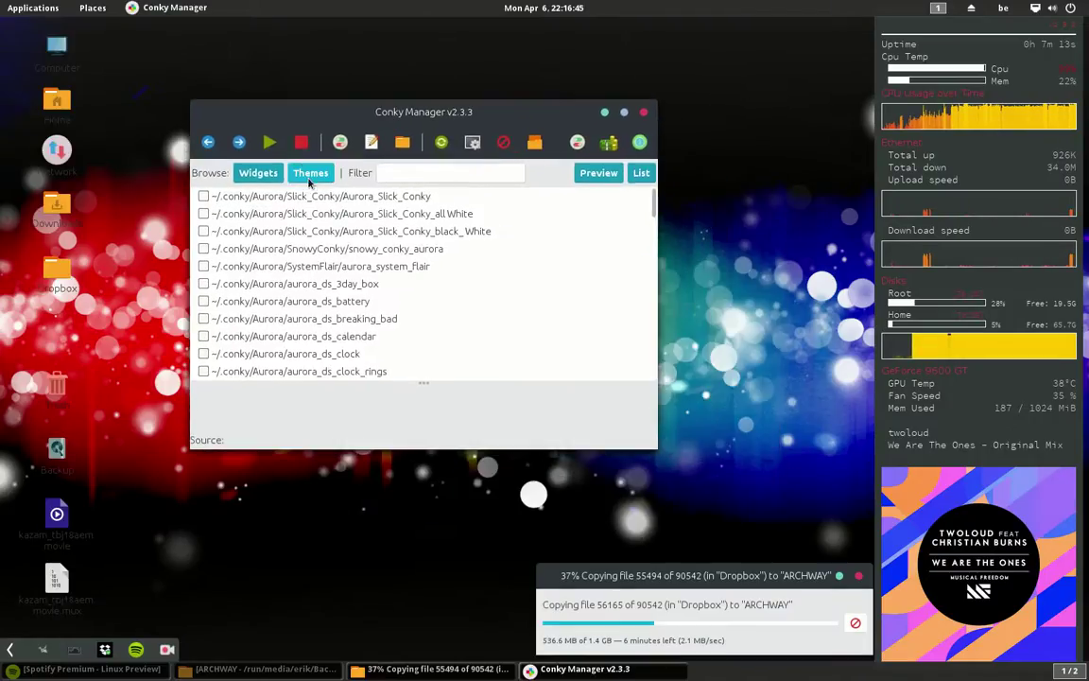
left_click(502, 143)
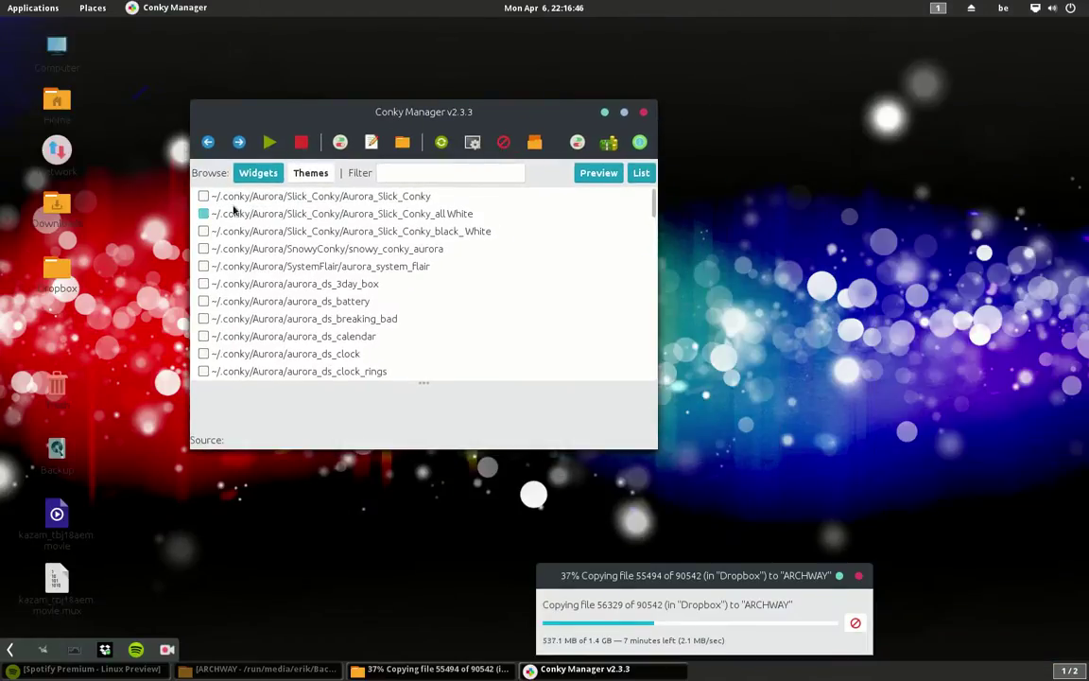
left_click(205, 196)
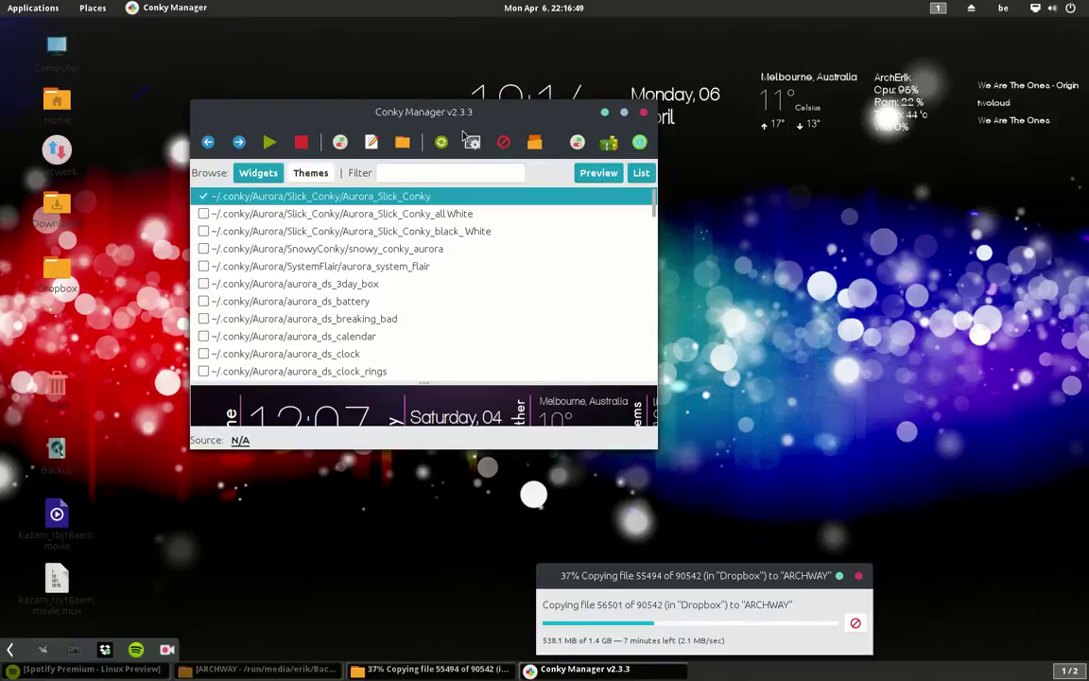
left_click_drag(467, 115, 417, 264)
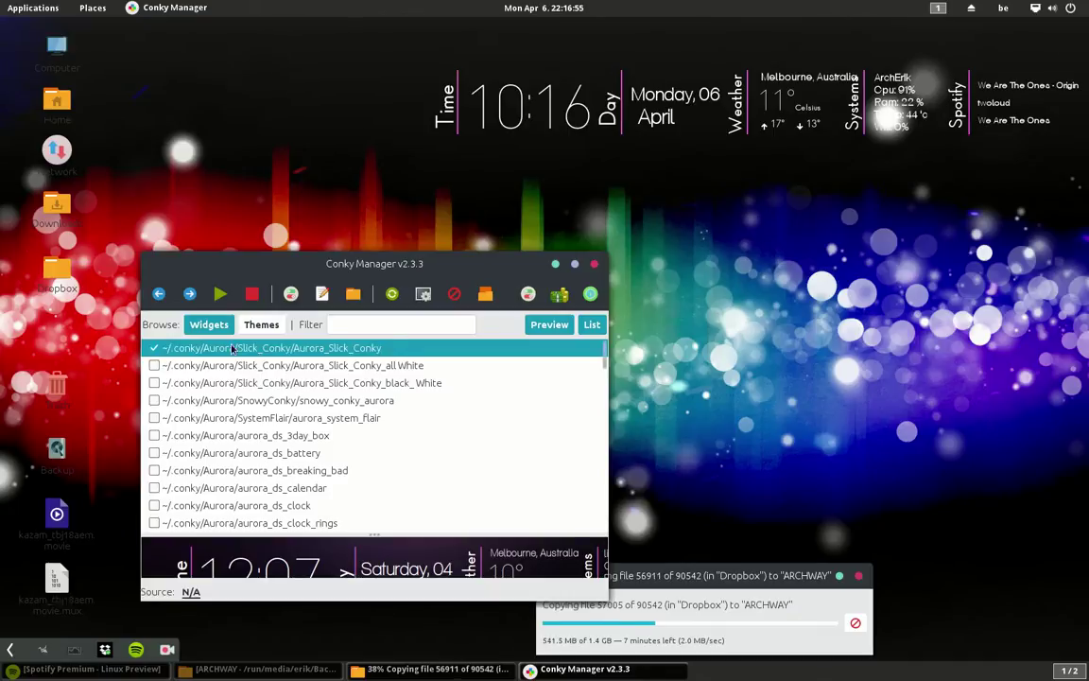
Set the Aurora_Slick_Conky widget's vertical gap to 0 and horizontal gap to -40, apply both, and close Conky Manager.
left_click(290, 294)
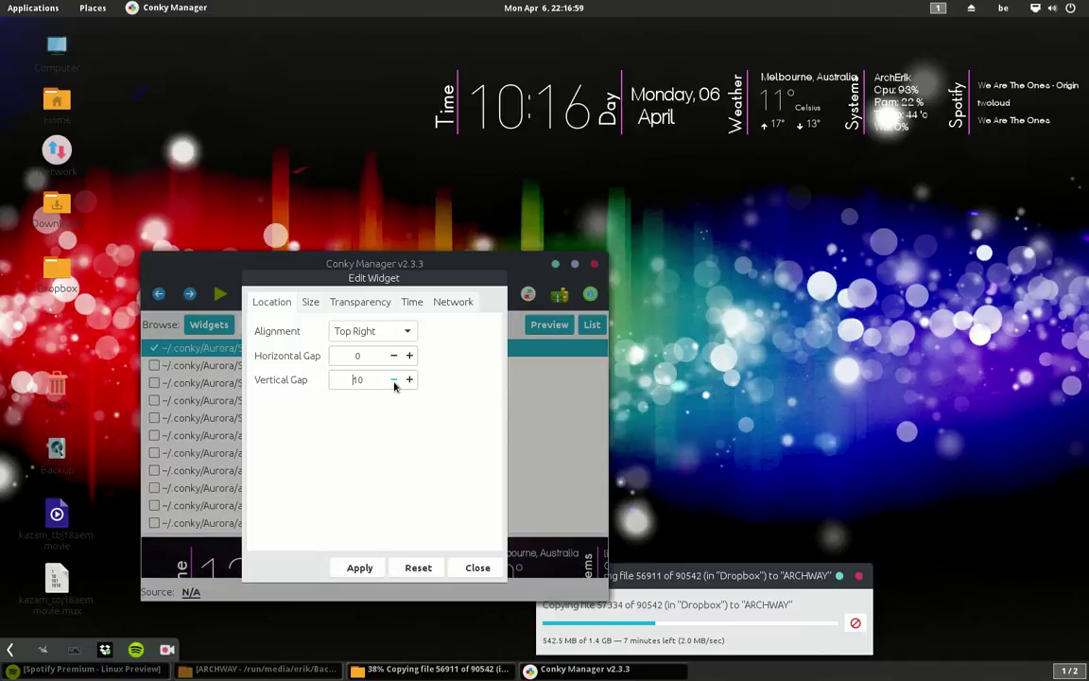
left_click(357, 566)
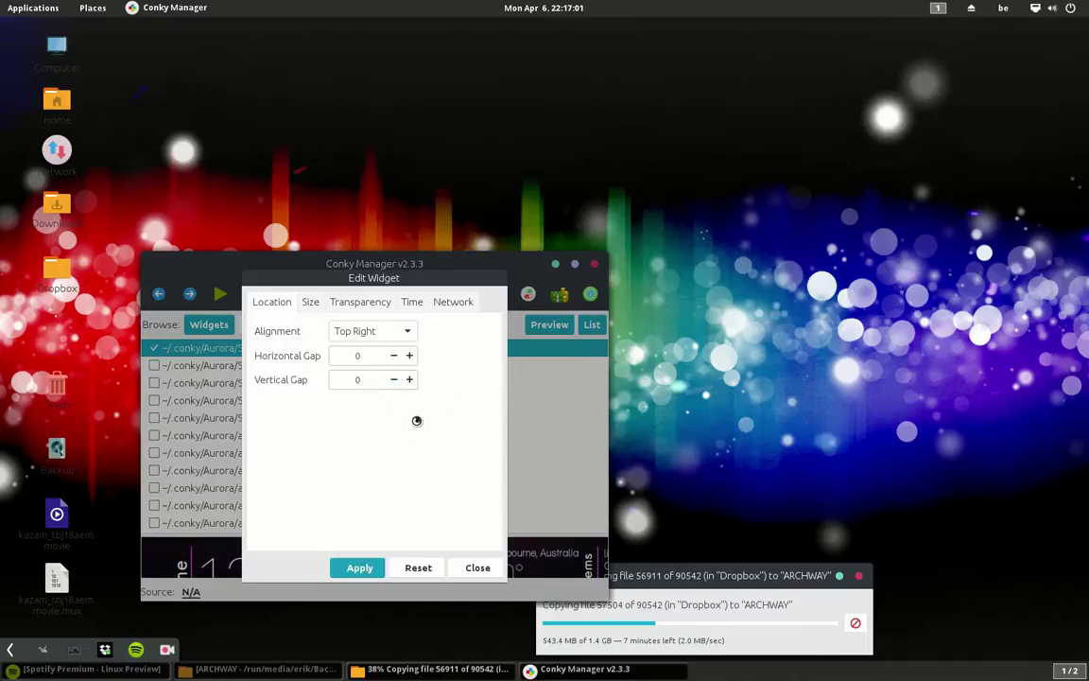
left_click(394, 357)
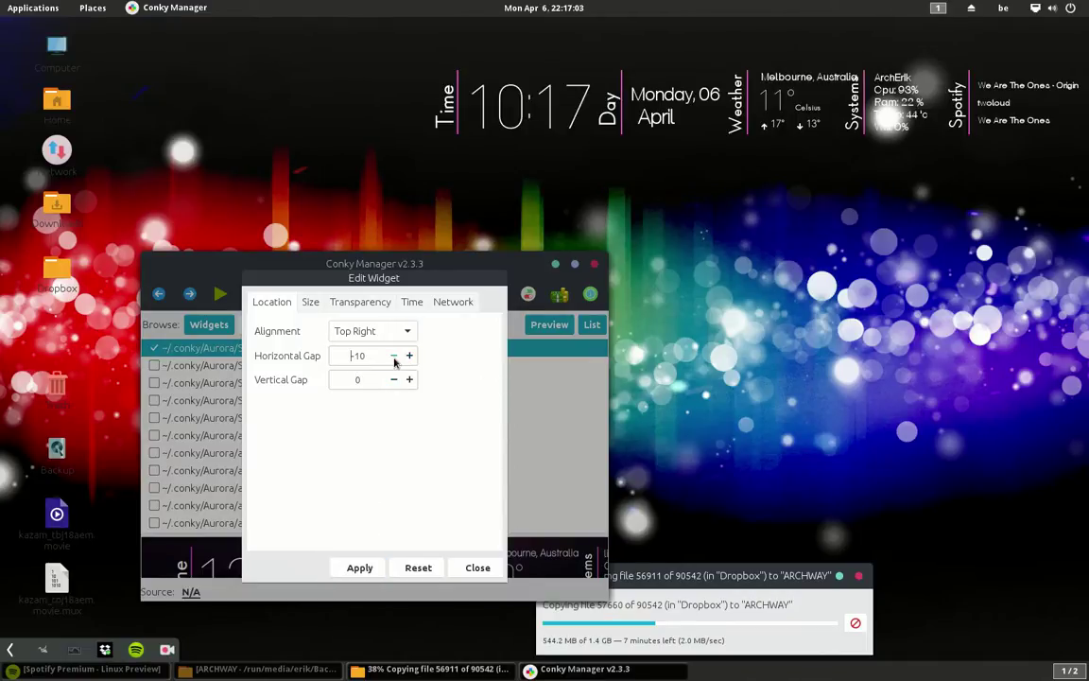
left_click(359, 567)
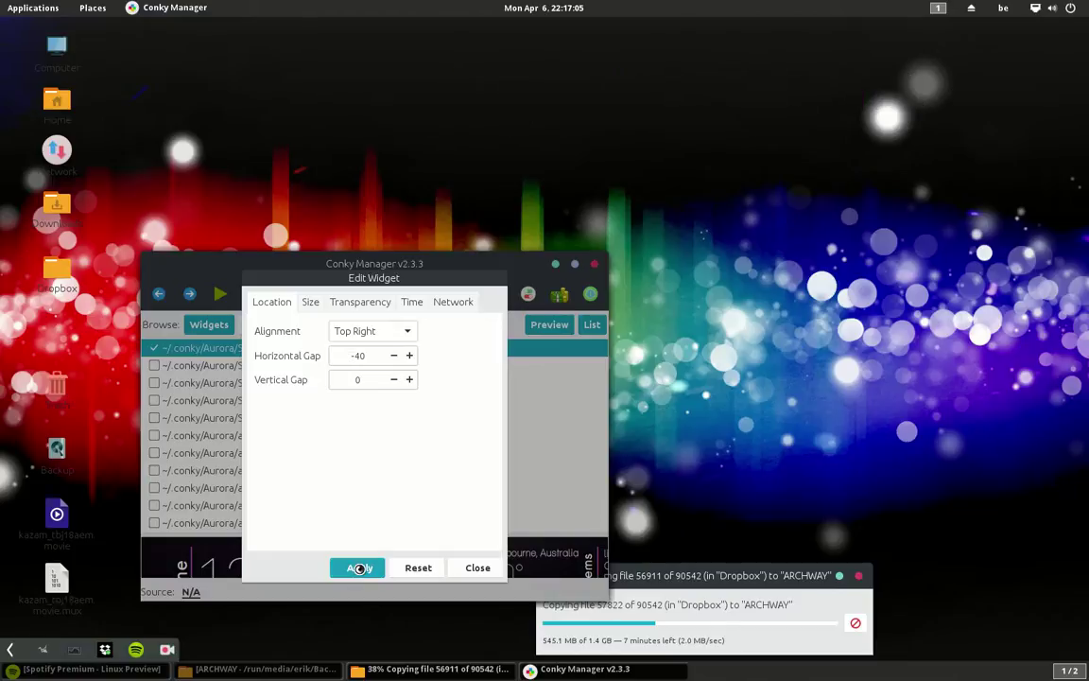
left_click(477, 567)
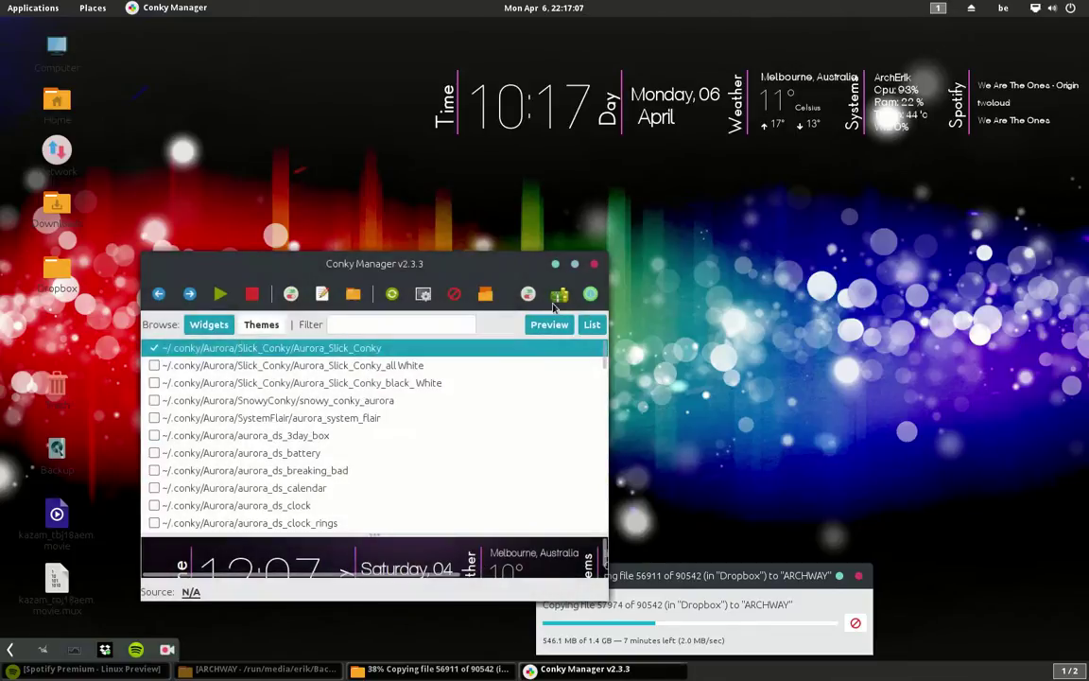
left_click(593, 264)
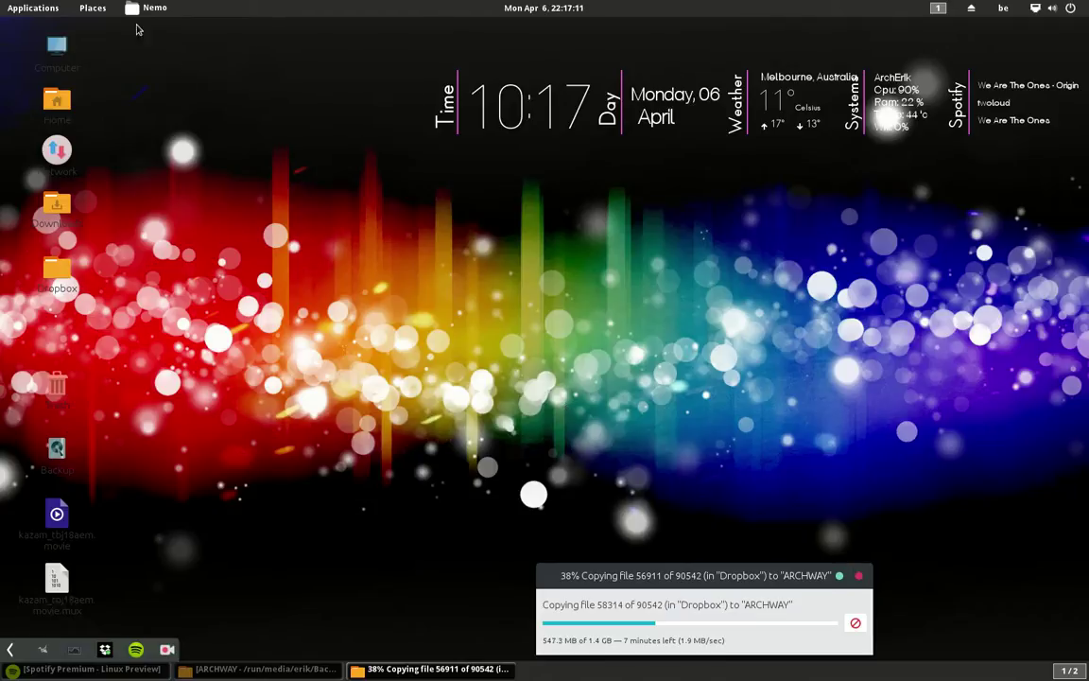
Browse the Places list and the application categories from Favorites through Other in the top bar.
left_click(93, 8)
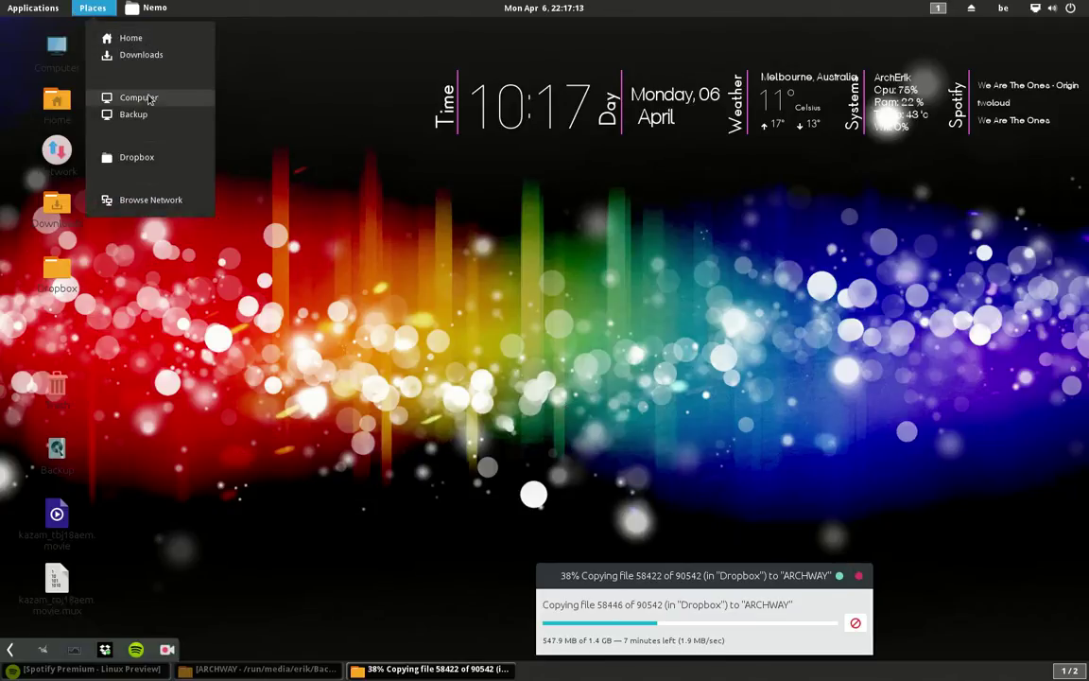
mouse_move(155, 8)
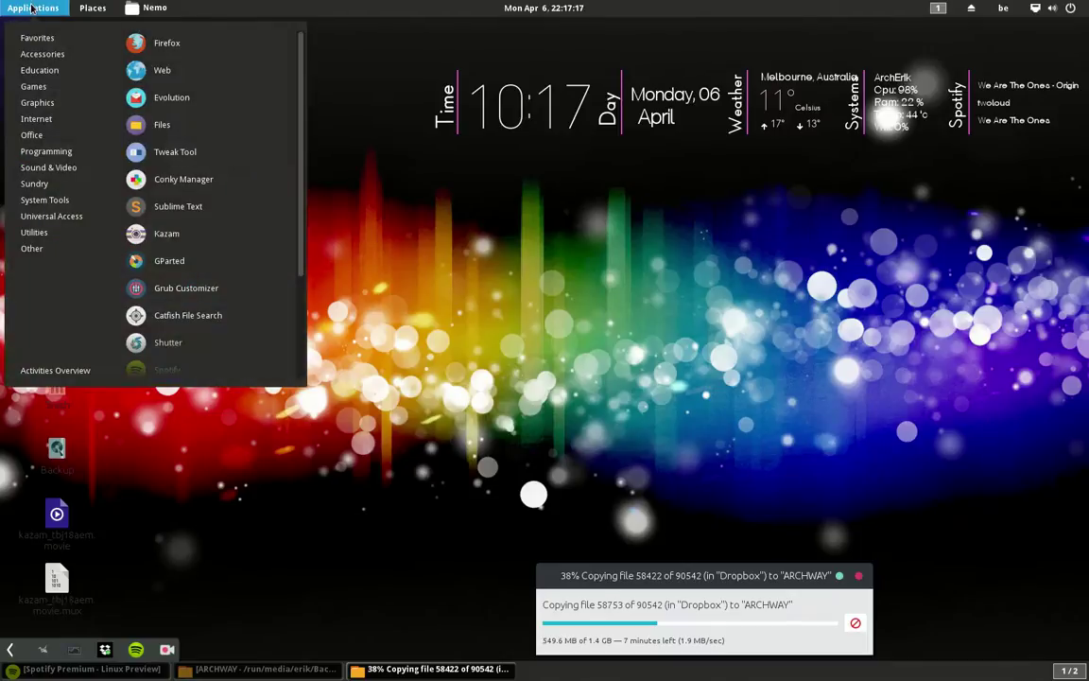
left_click(31, 7)
left_click(31, 7)
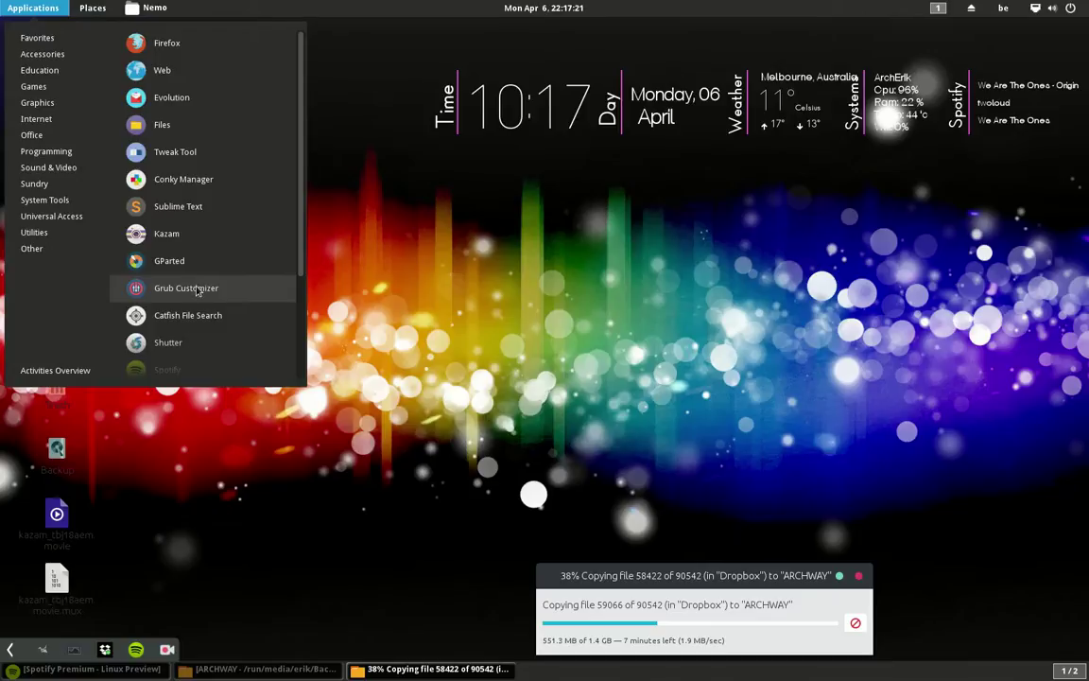
scroll(201, 321, "down", 3)
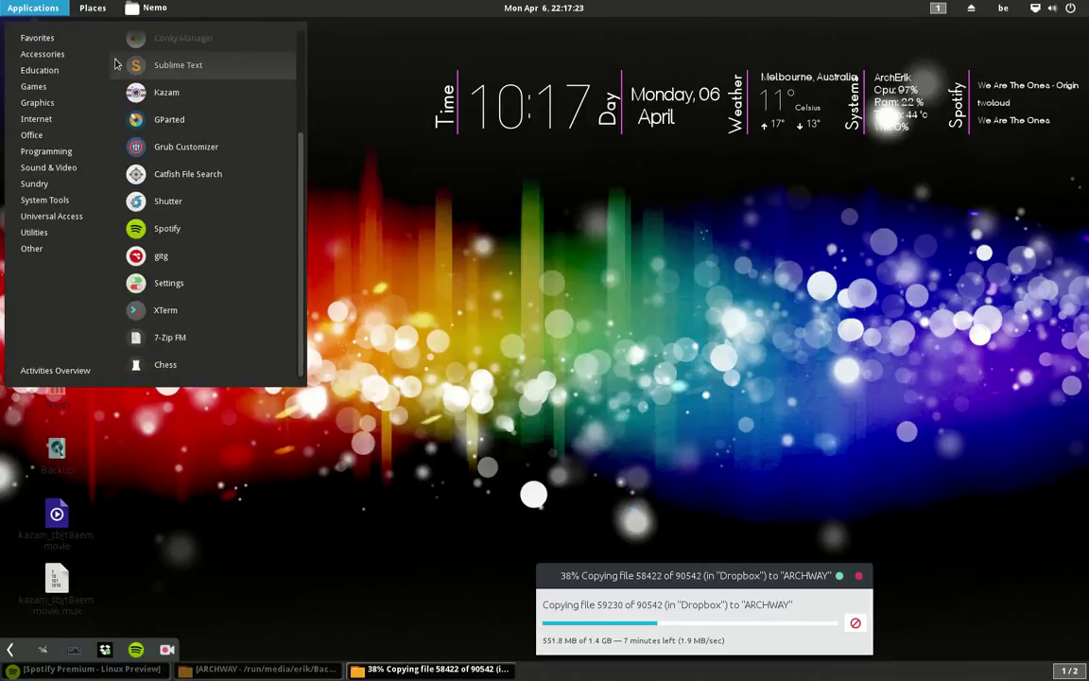
mouse_move(36, 49)
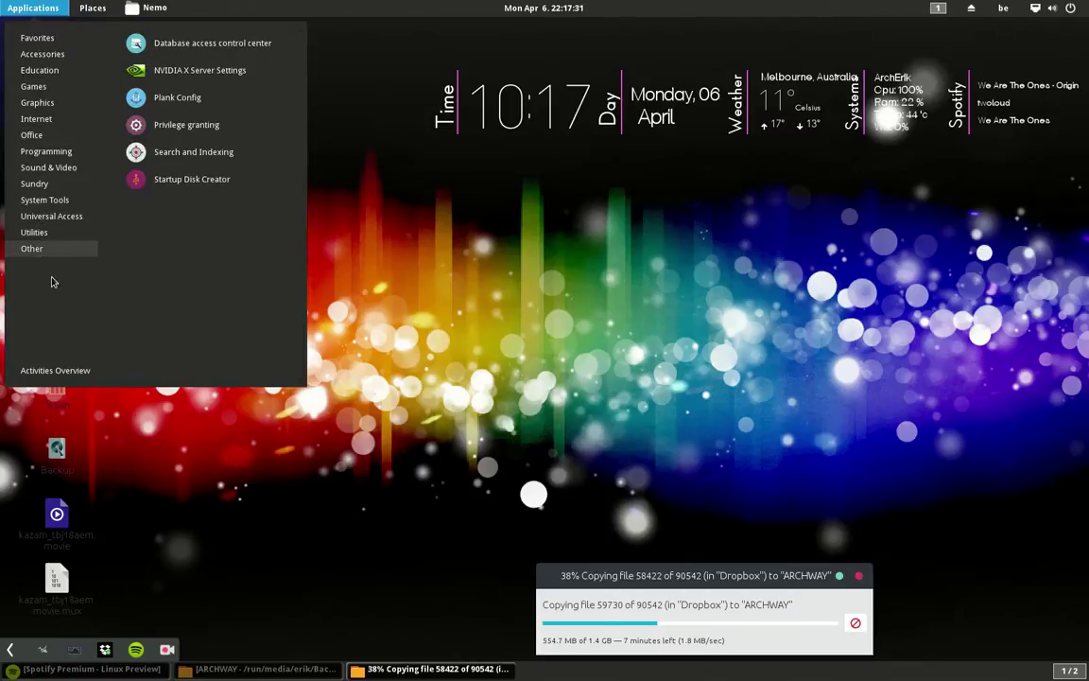
left_click(131, 420)
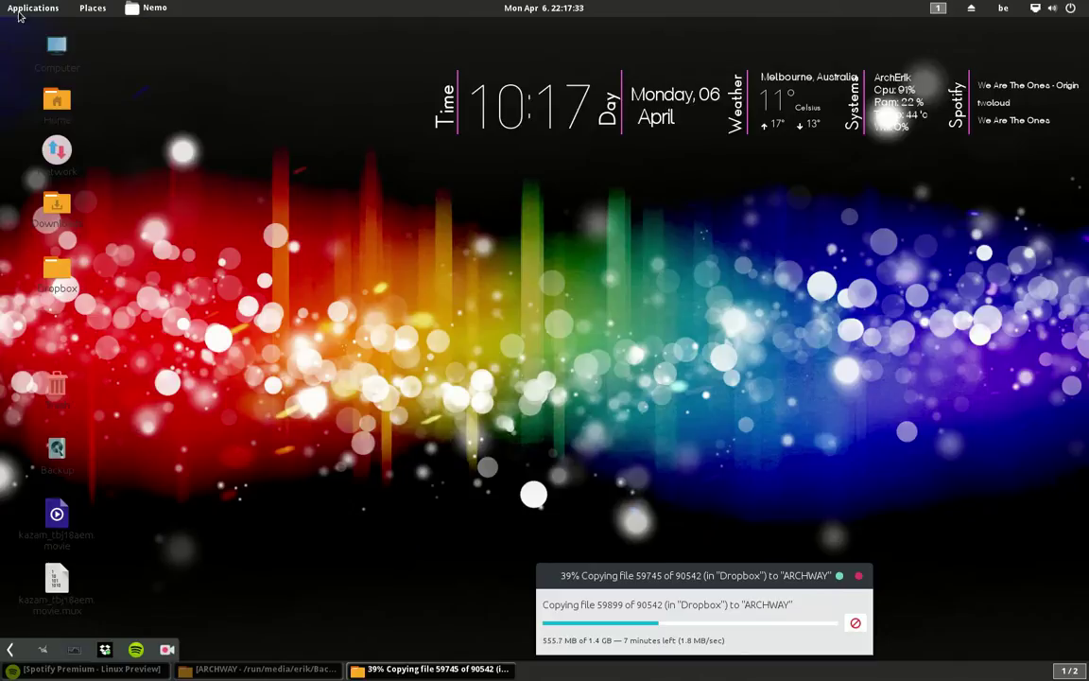
Open Tweak Tool from the Activities overview, try the CyberpunkBA GTK+ theme, and set the GTK+ theme to Numix.
mouse_move(2, 2)
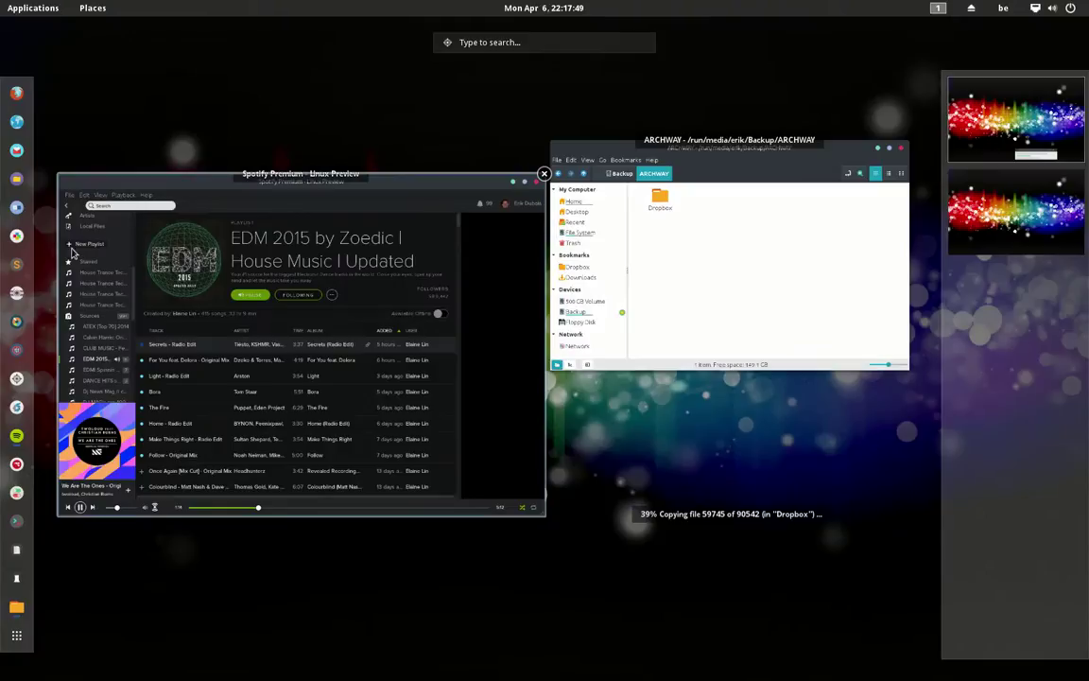
left_click(18, 206)
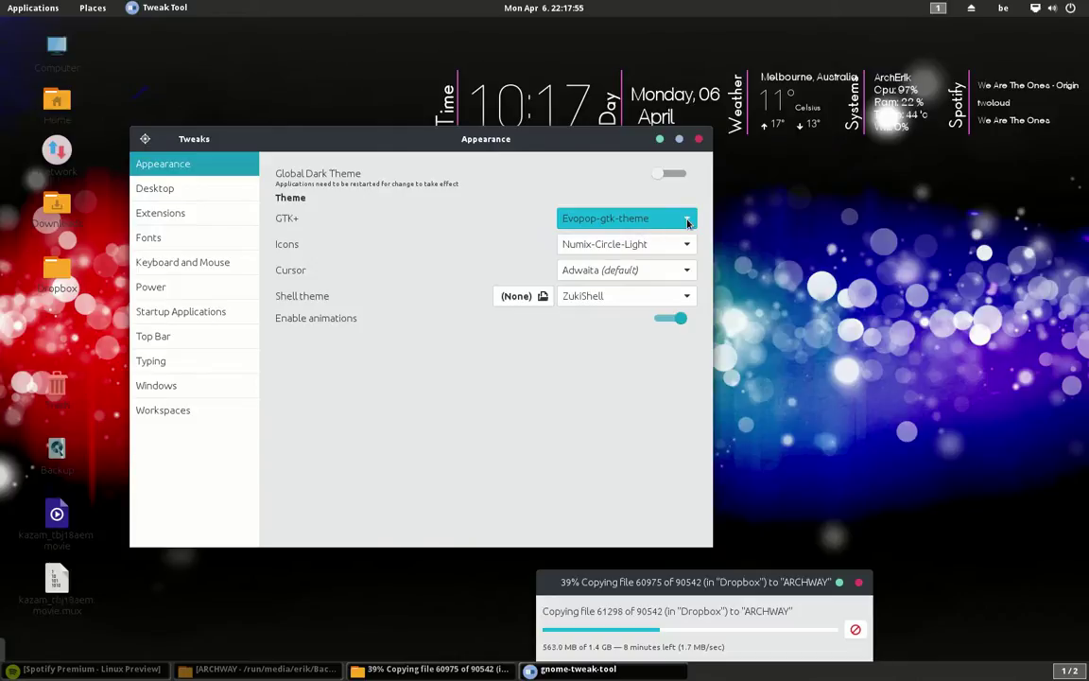
left_click(642, 223)
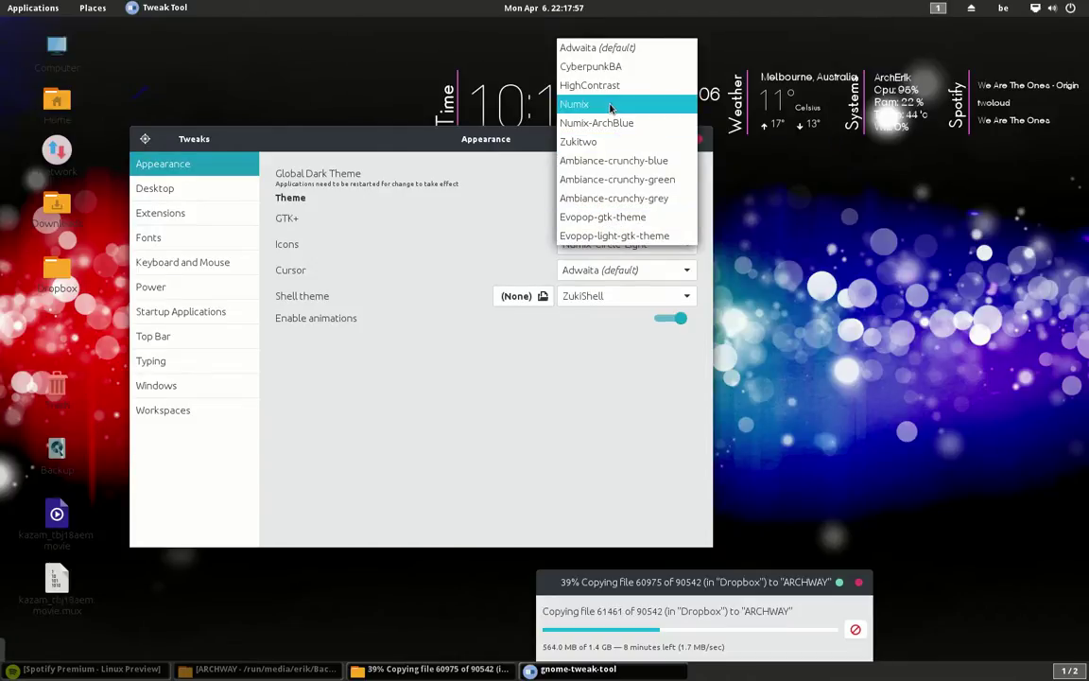
left_click(578, 66)
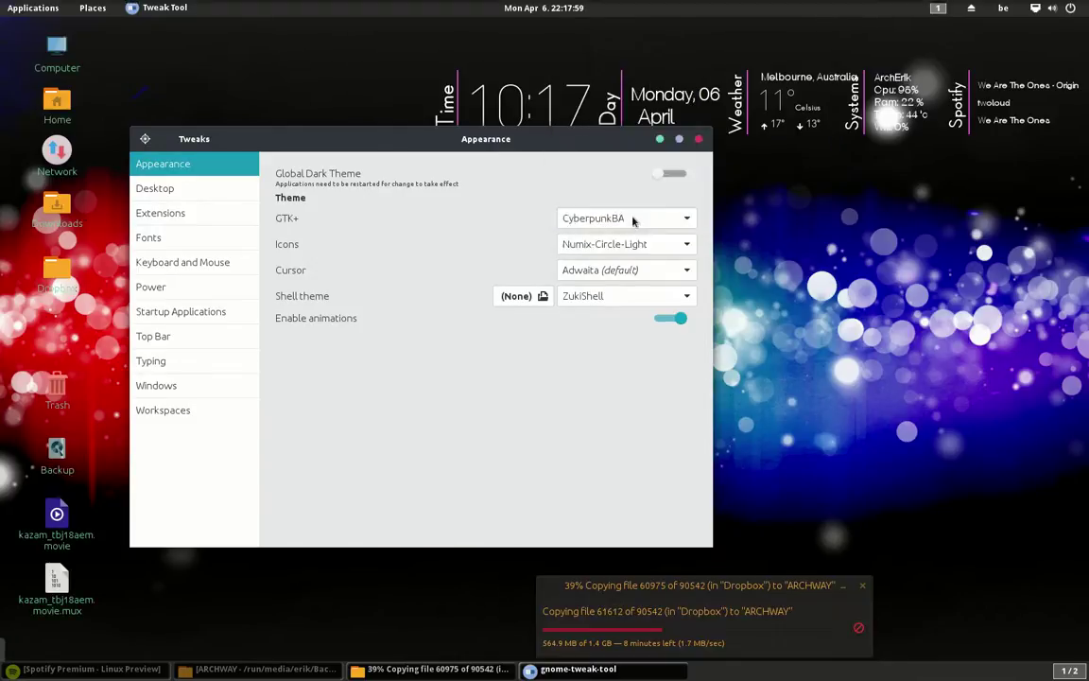
left_click(642, 218)
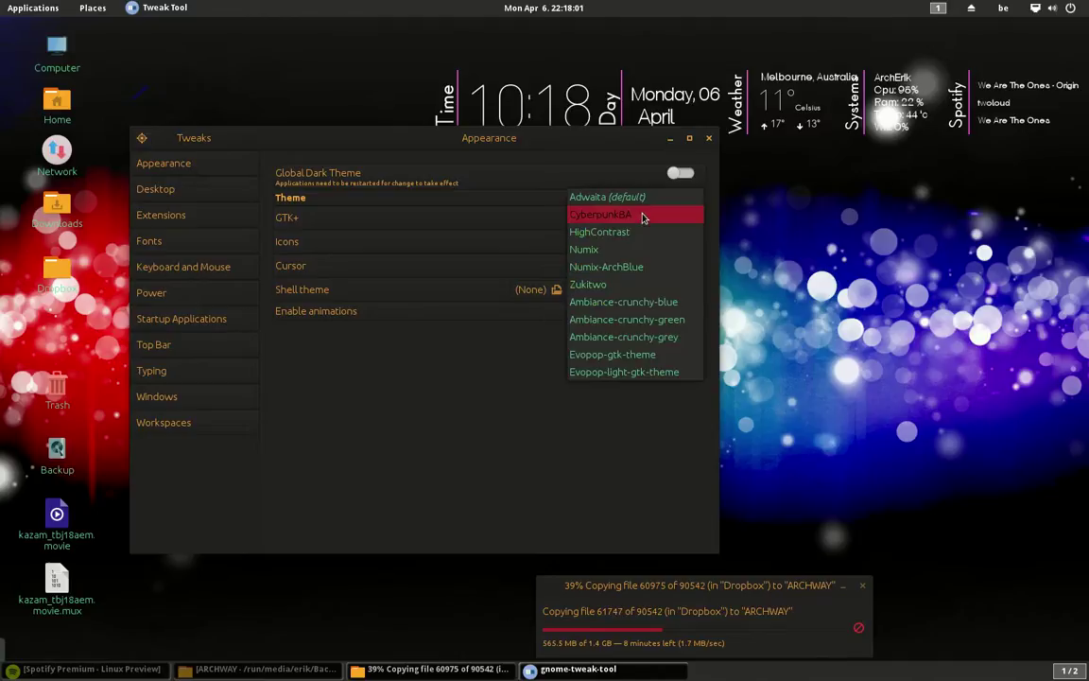
left_click(644, 252)
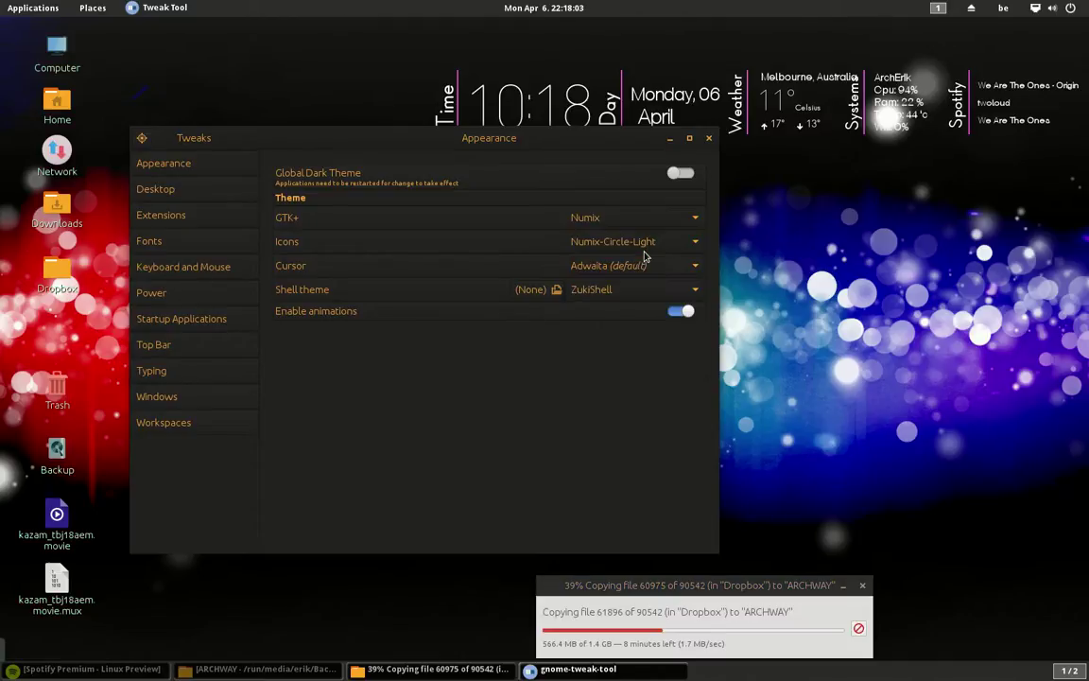
Set the icon theme to UltraFlatIconsOrangeDark and look through the cursor choices without changing the cursor.
left_click(639, 240)
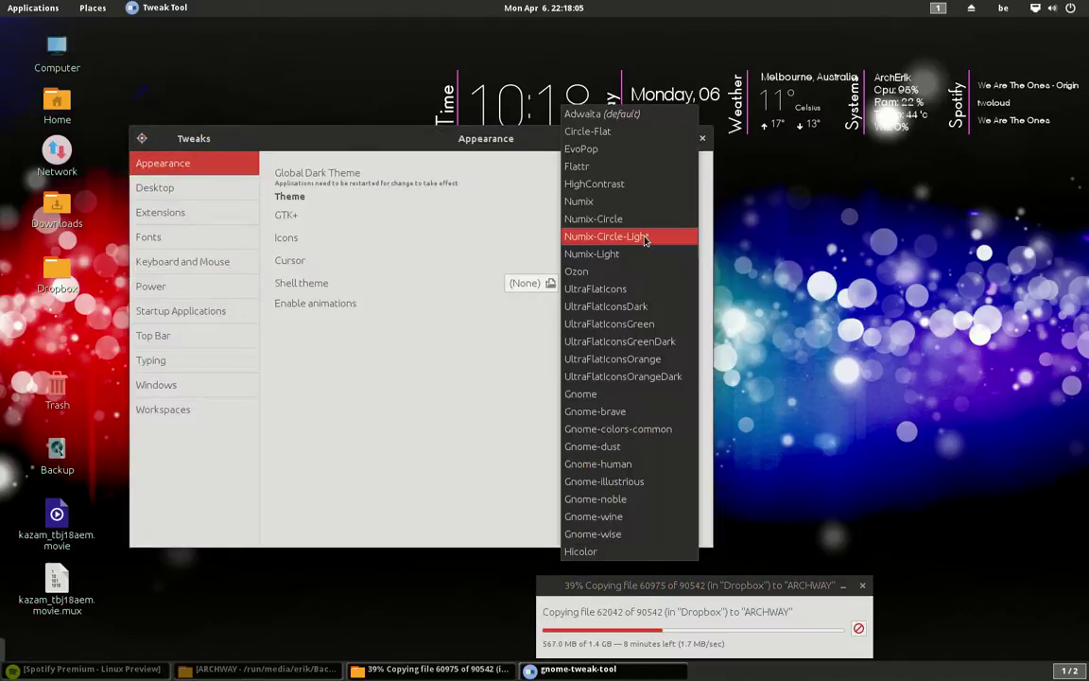
left_click(673, 377)
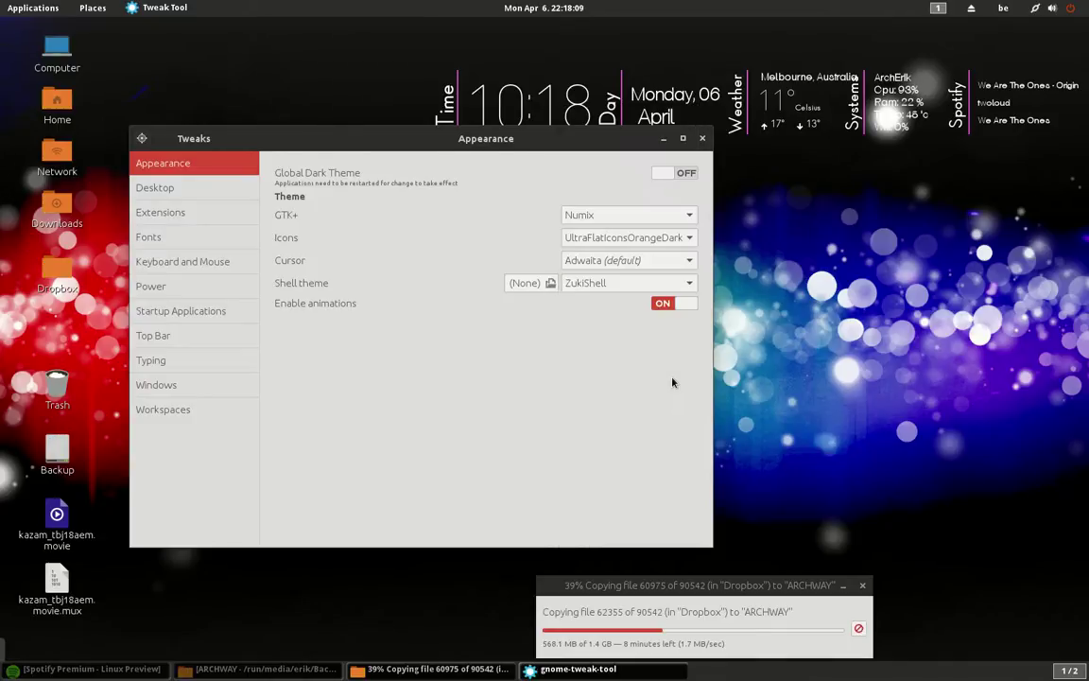
left_click(610, 260)
left_click(610, 260)
Try the Ambiance-crunchy-grey shell theme and return to ZukiShell.
left_click(613, 283)
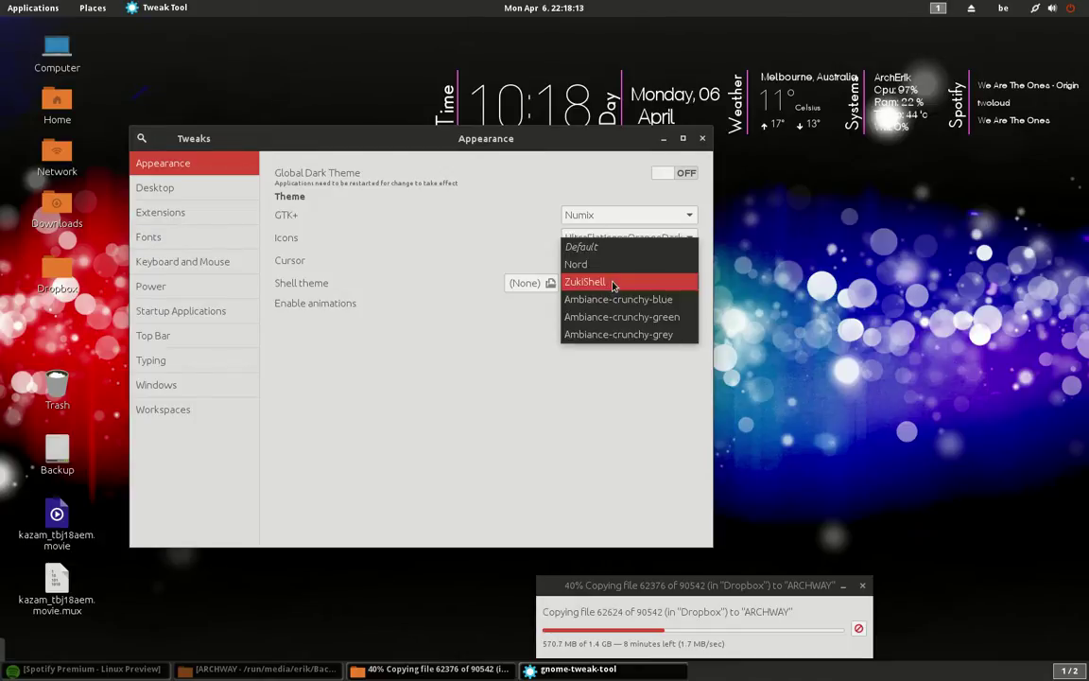
left_click(630, 335)
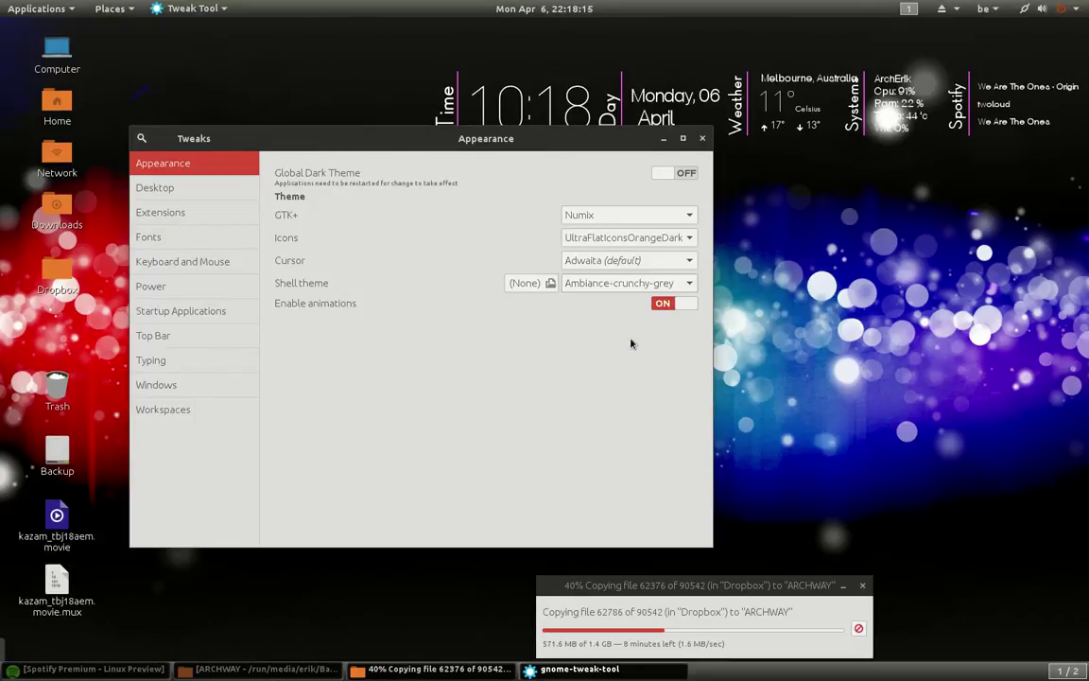
left_click(627, 288)
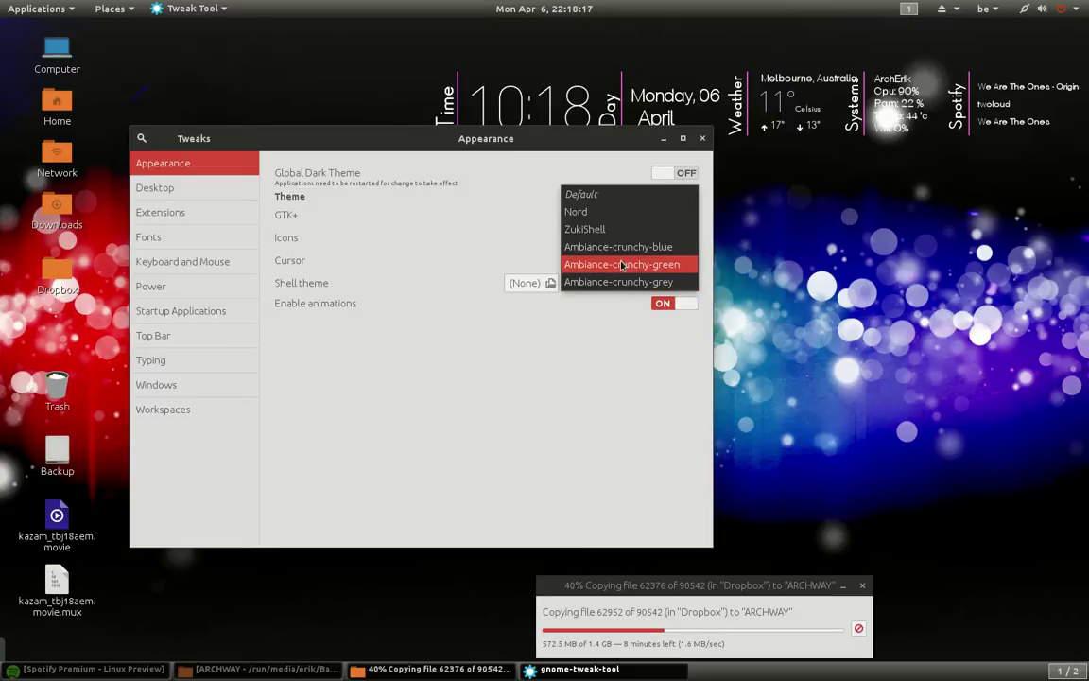
left_click(621, 232)
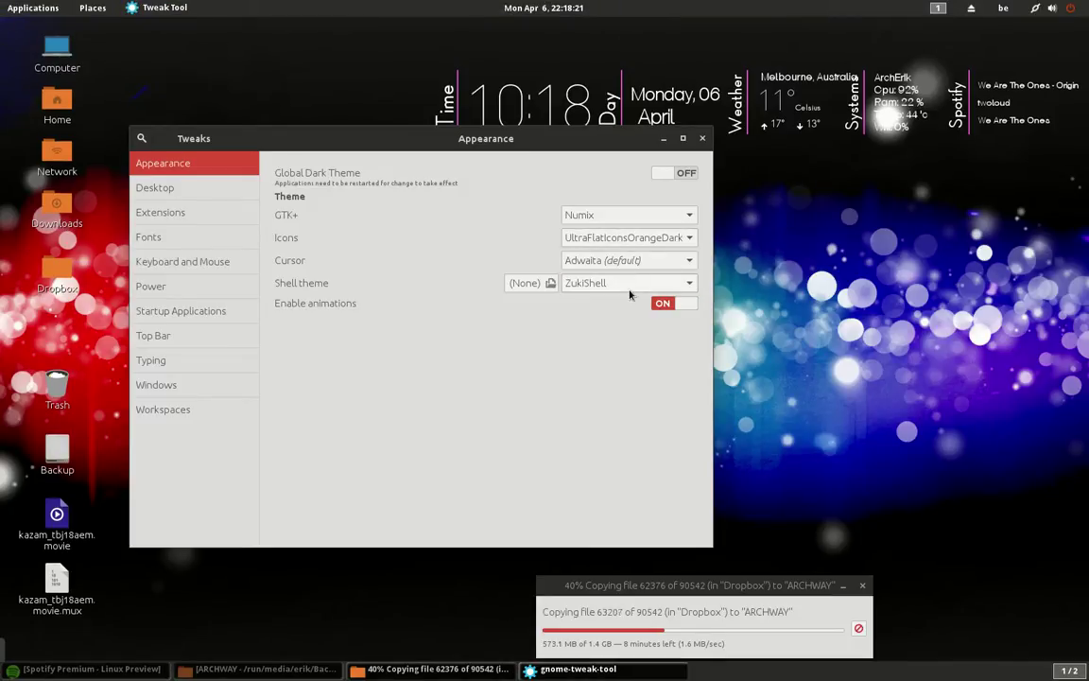
Set the shell theme to Nord and check how the top bar's application categories look with it.
left_click(629, 282)
left_click(626, 273)
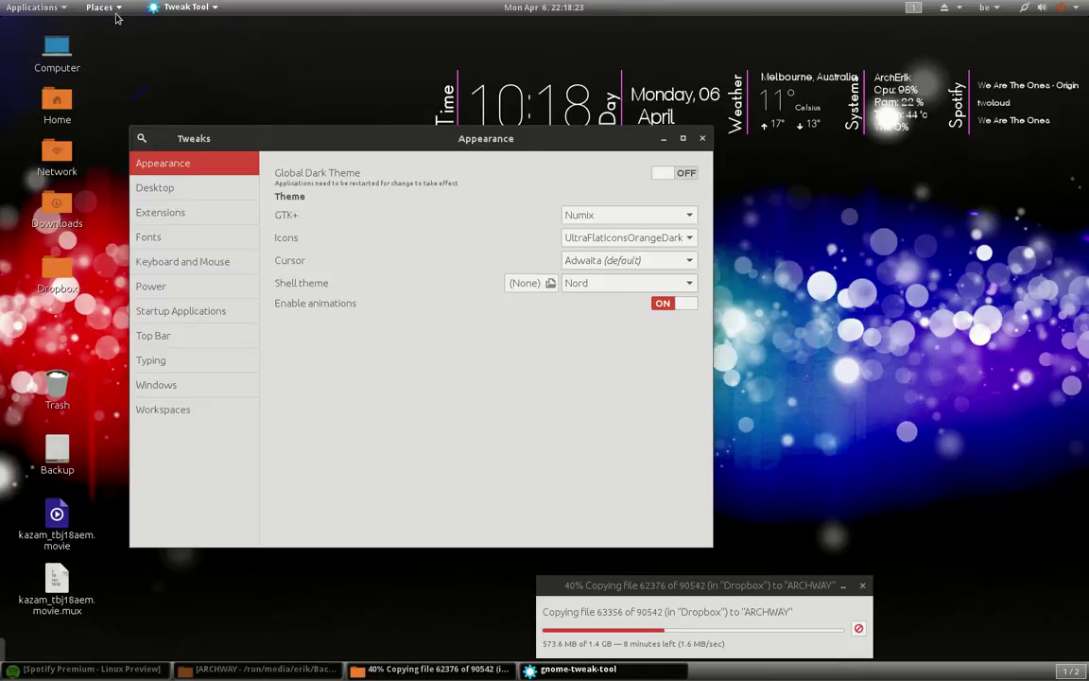
left_click(56, 11)
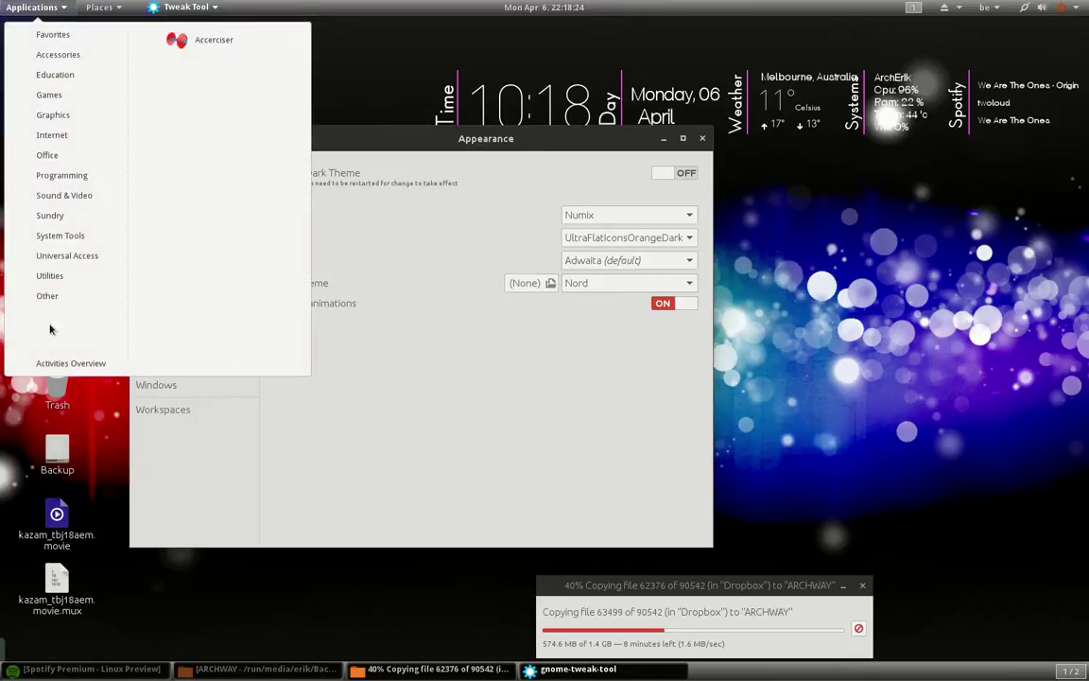
mouse_move(104, 297)
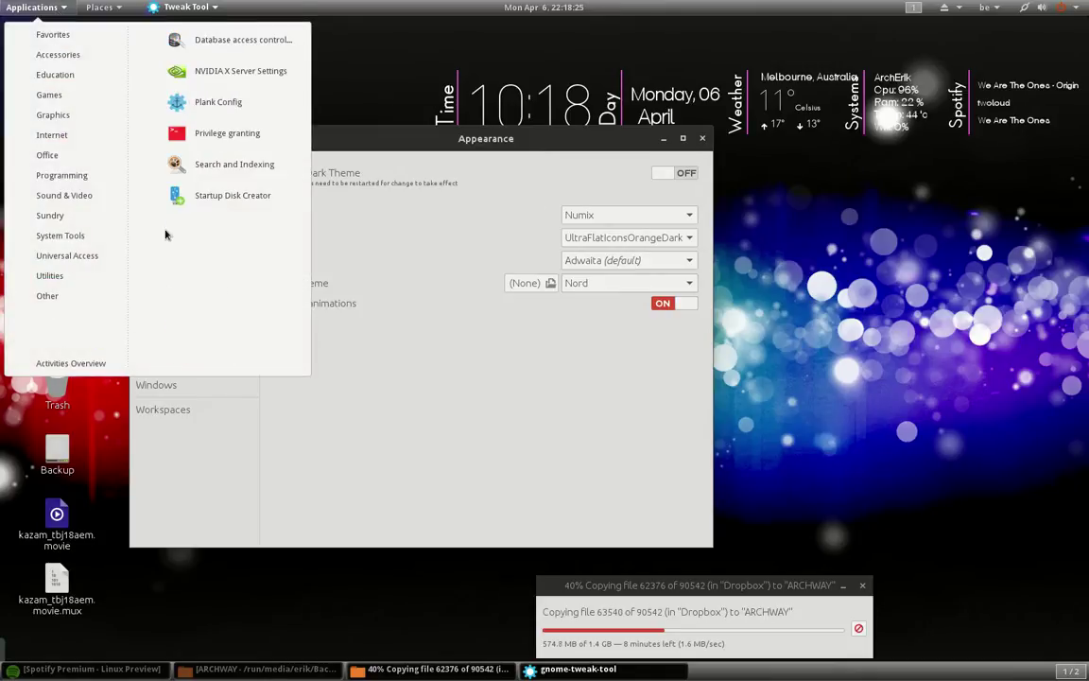
left_click(652, 224)
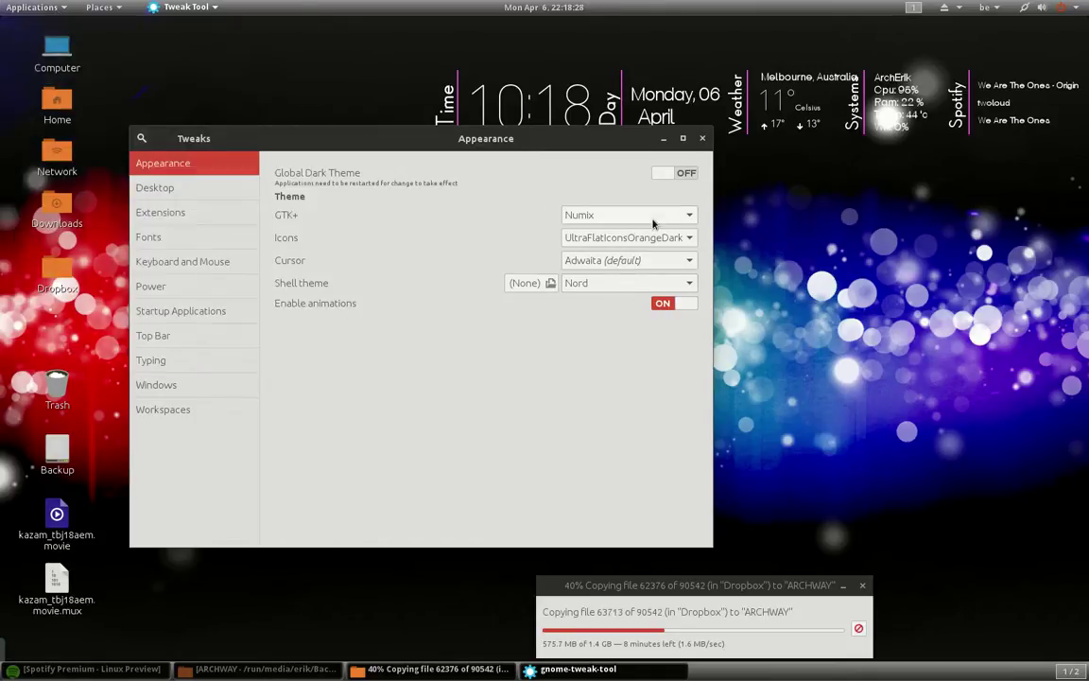
Turn on icons on the desktop in the Desktop tweaks and toggle the Home, Trash and Mounted Volumes options.
left_click(210, 194)
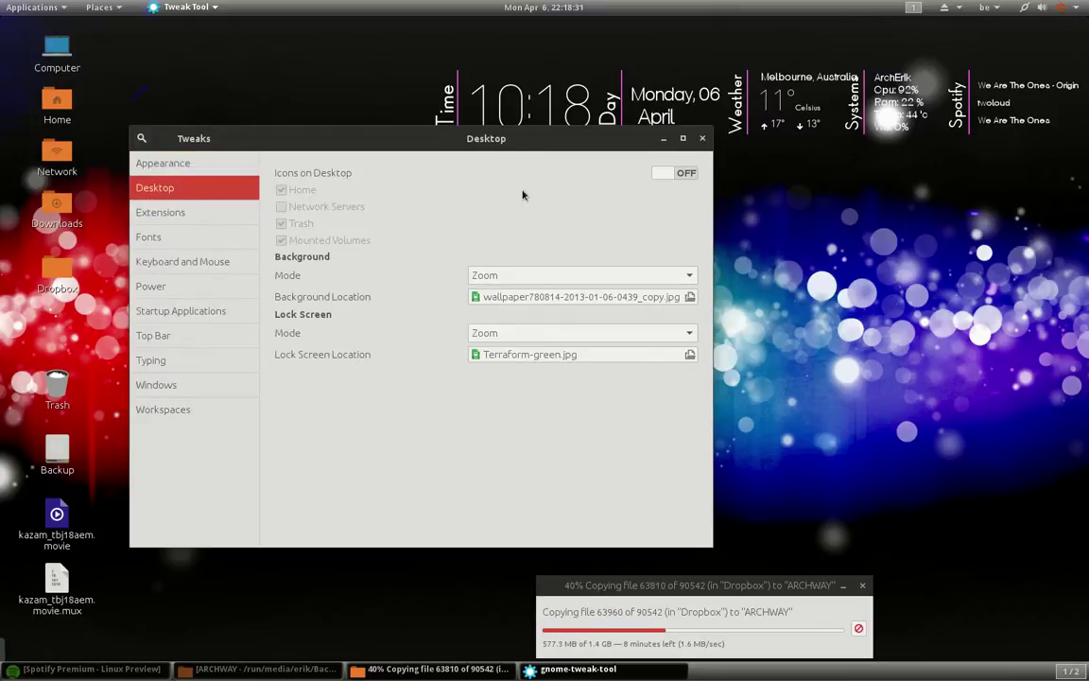
left_click(671, 174)
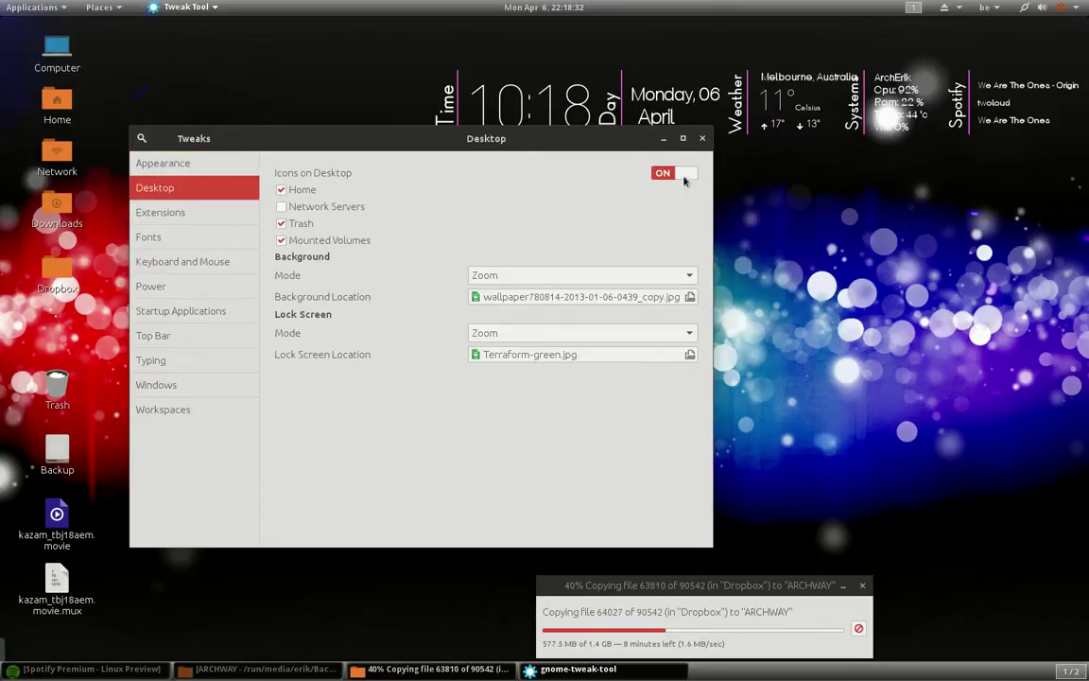
left_click(283, 189)
left_click(283, 223)
left_click(282, 240)
Review the remaining tweak categories from Extensions and Fonts through Windows and Workspaces, and close Tweak Tool.
left_click(194, 217)
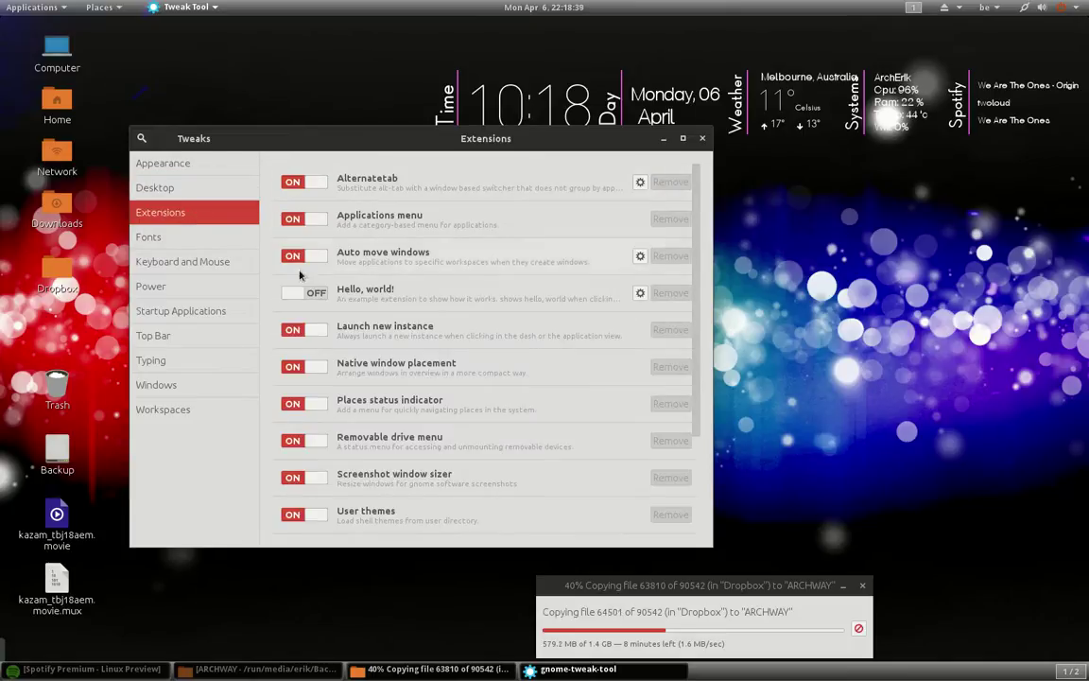
left_click(185, 244)
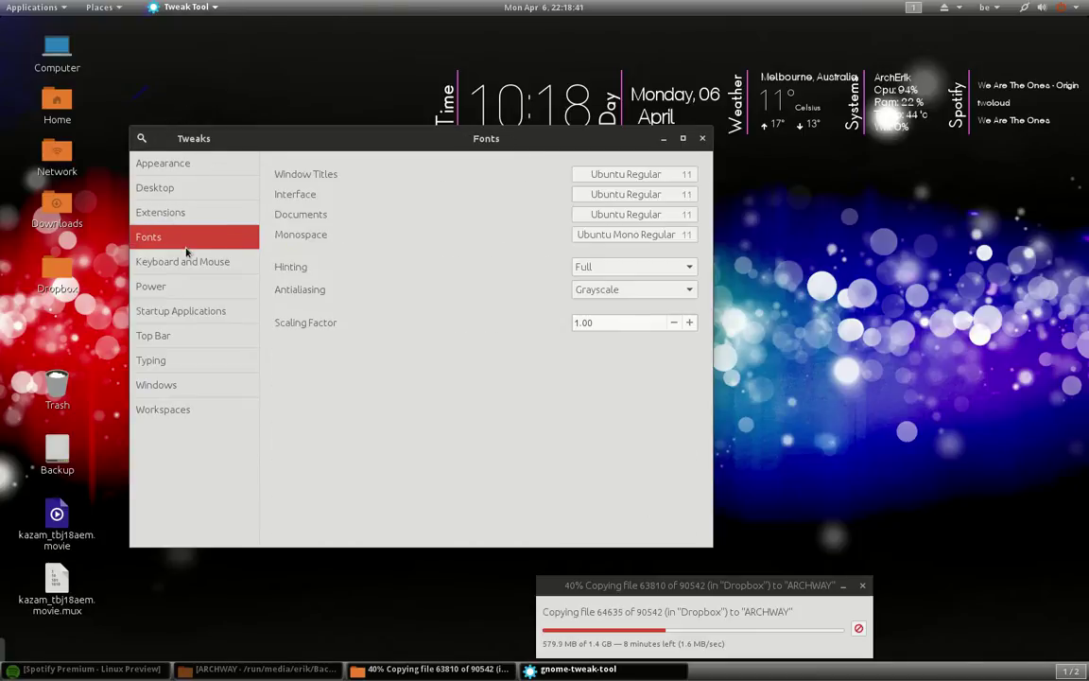
left_click(187, 262)
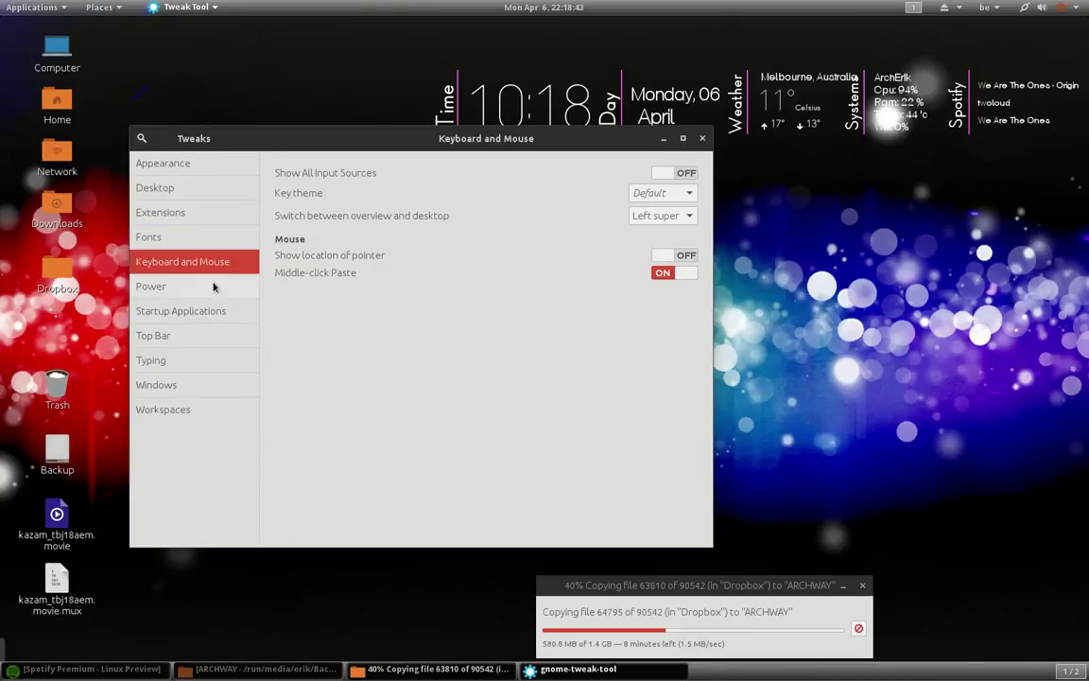
left_click(213, 286)
left_click(207, 321)
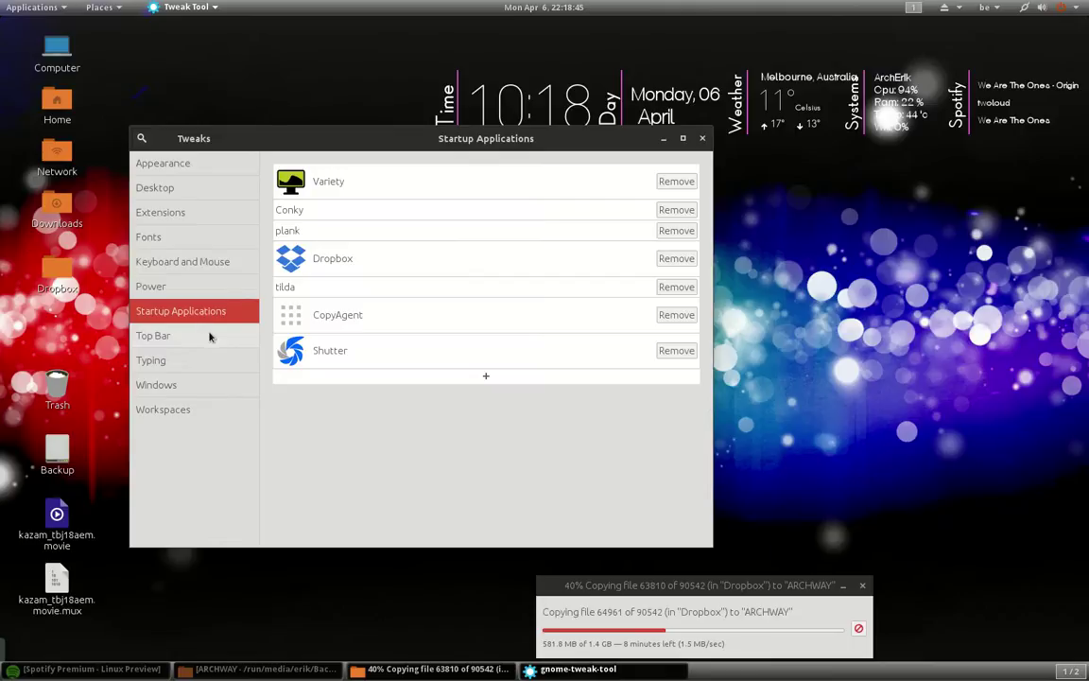
left_click(211, 340)
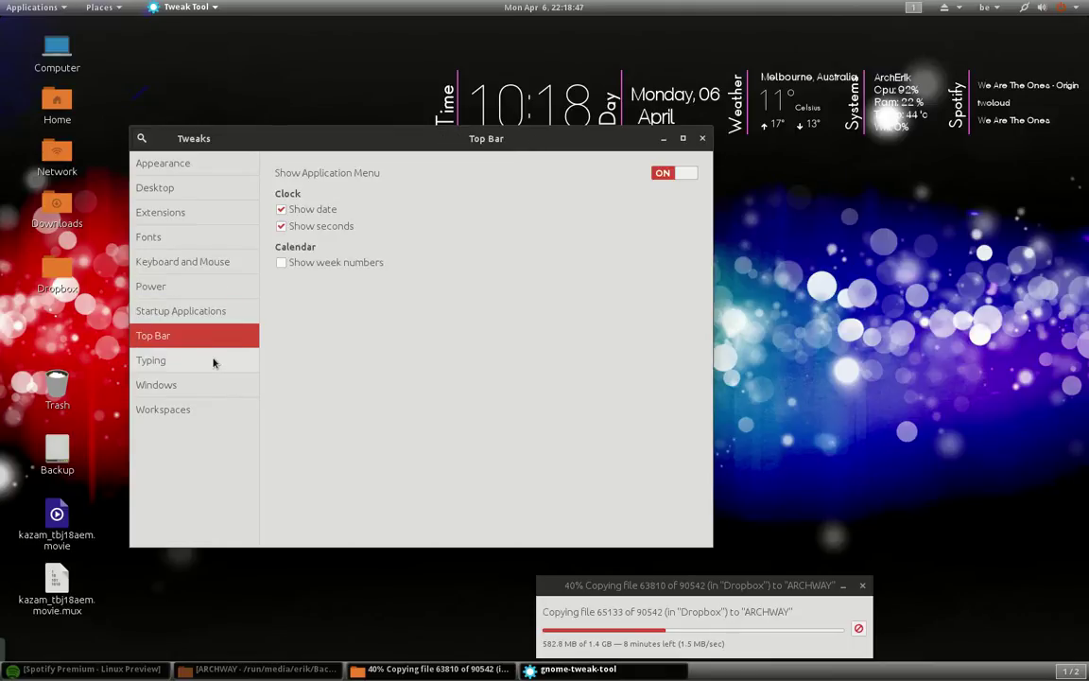
left_click(213, 361)
left_click(213, 385)
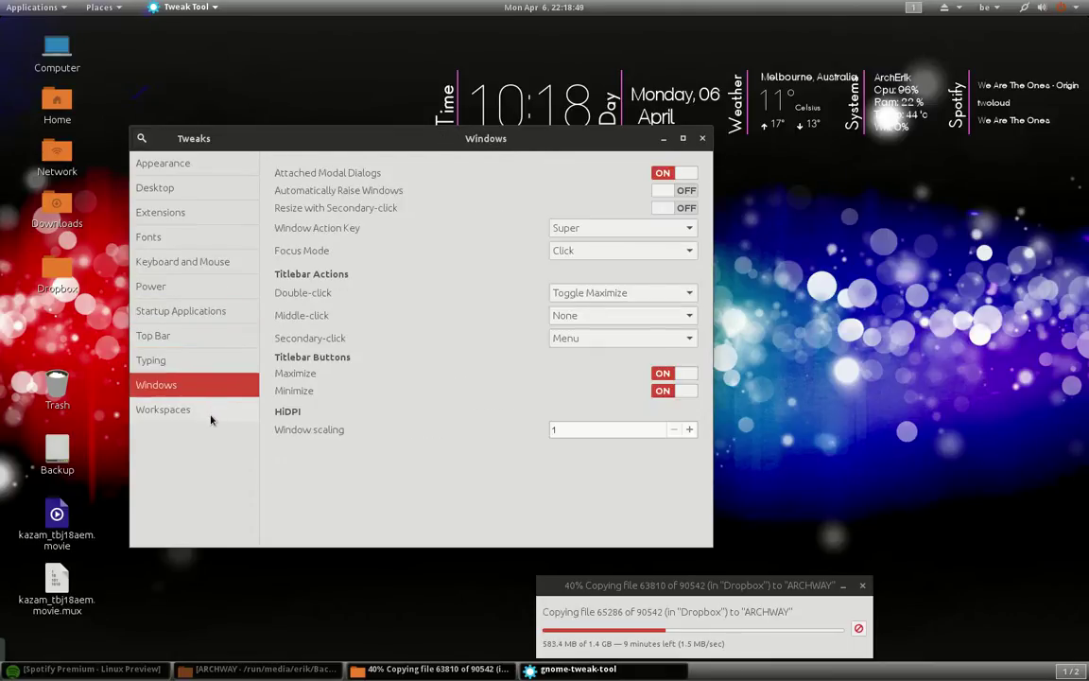
left_click(211, 416)
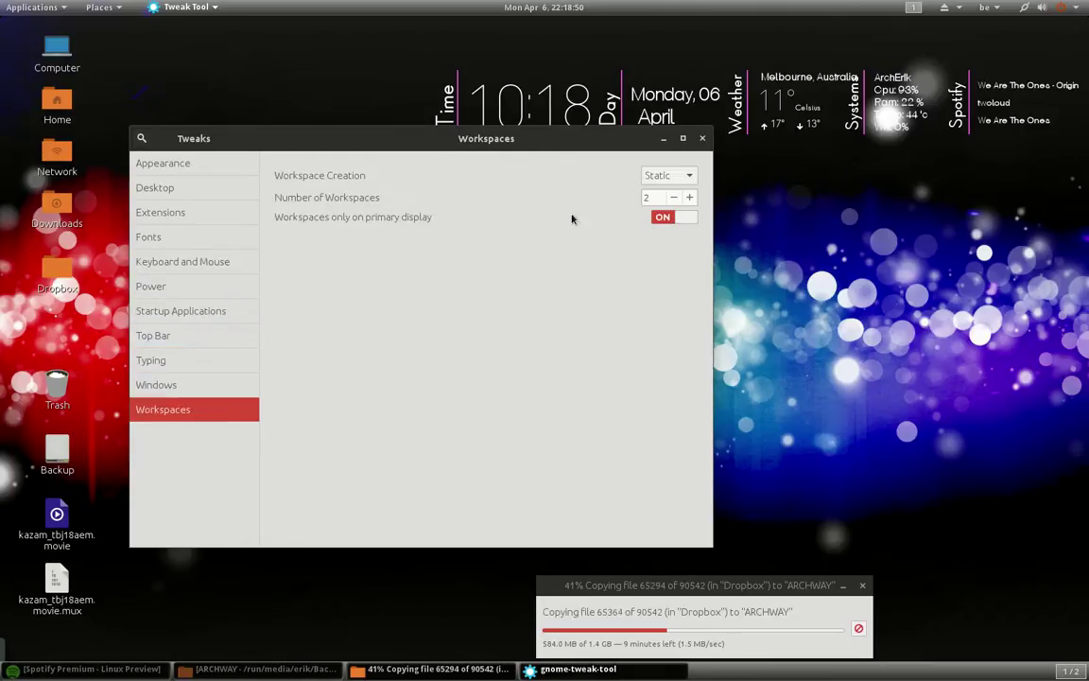
left_click(702, 139)
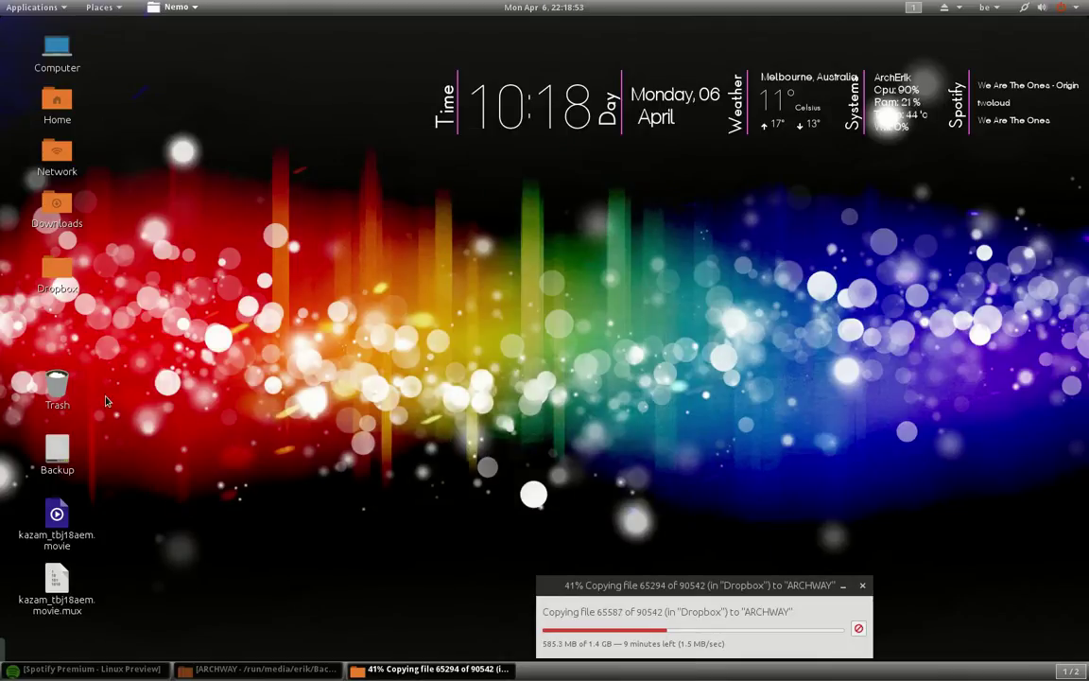
Expand the collapsed tray of background application icons on the desktop.
left_click(5, 649)
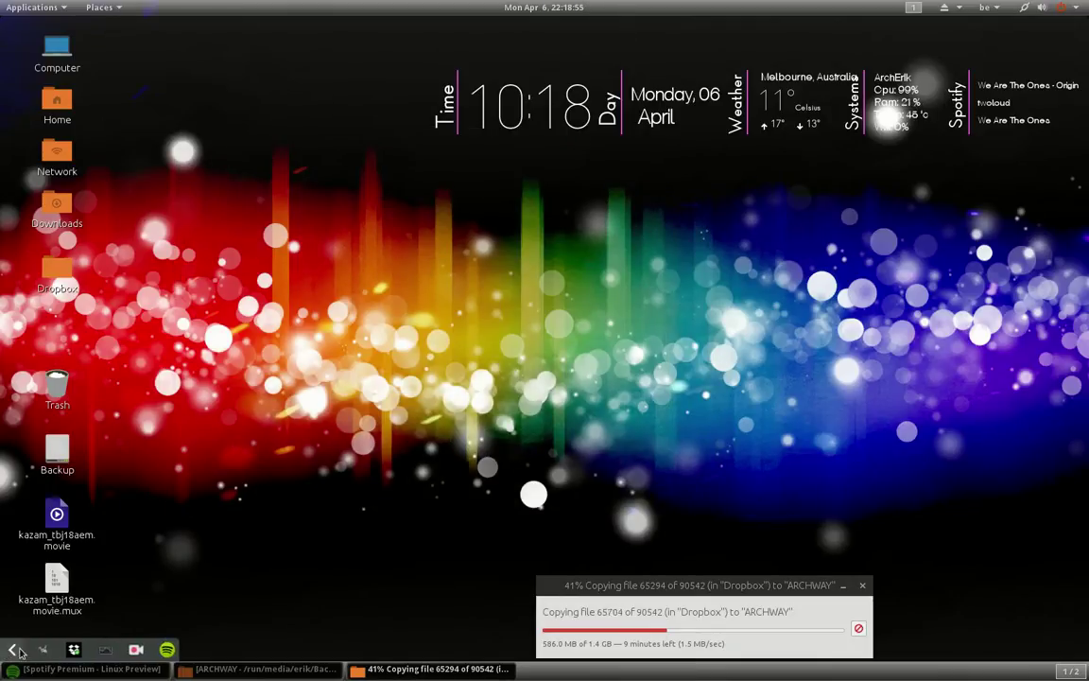